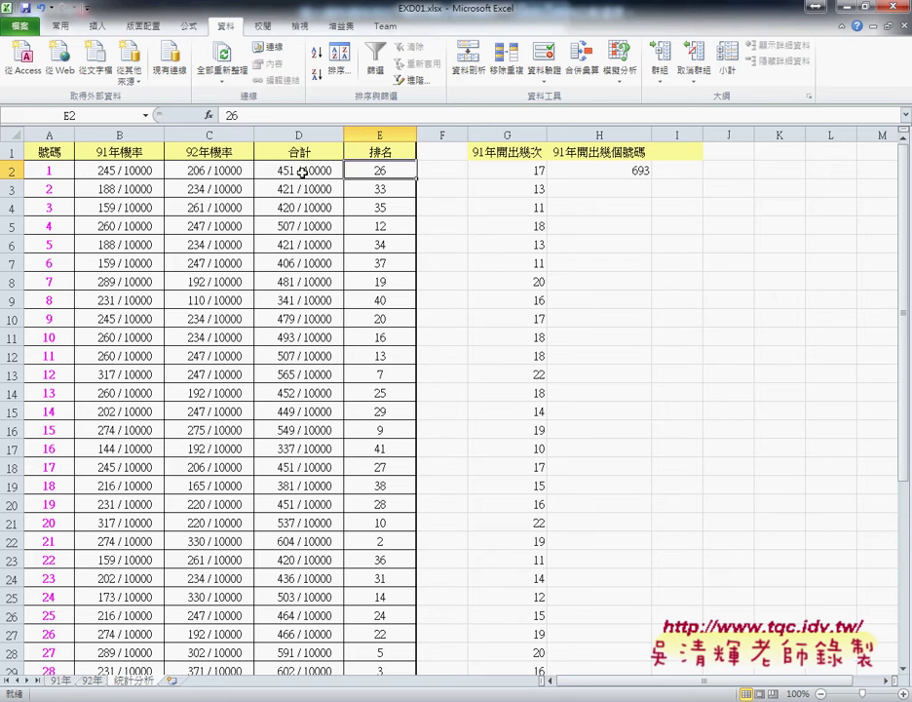
# Sort the table by 合計 descending and ascending, then restore the 號碼 order.
pyautogui.click(302, 171)
pyautogui.click(302, 153)
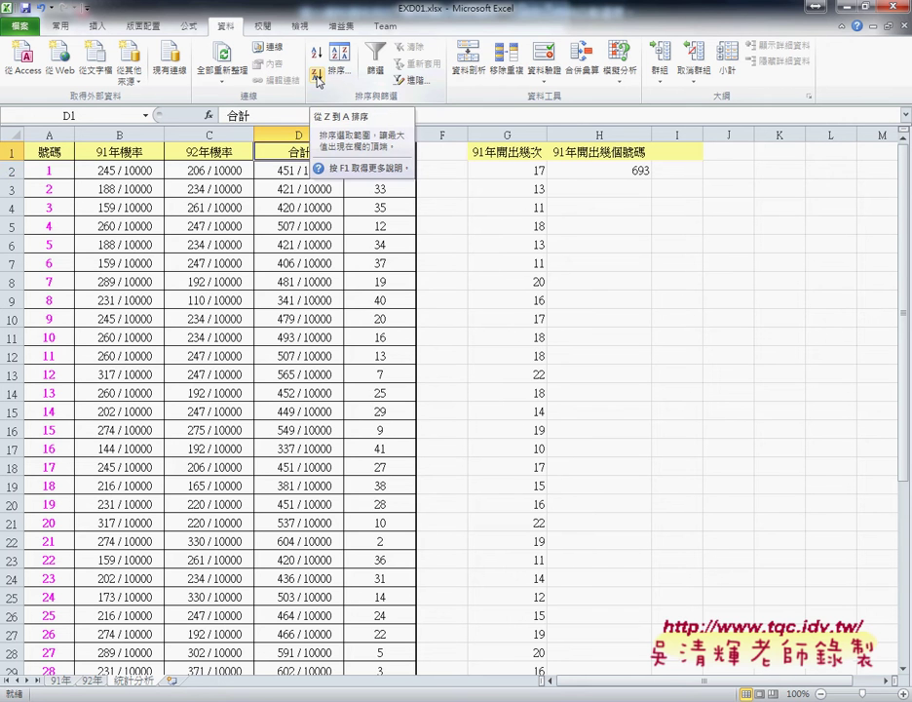
pyautogui.click(317, 77)
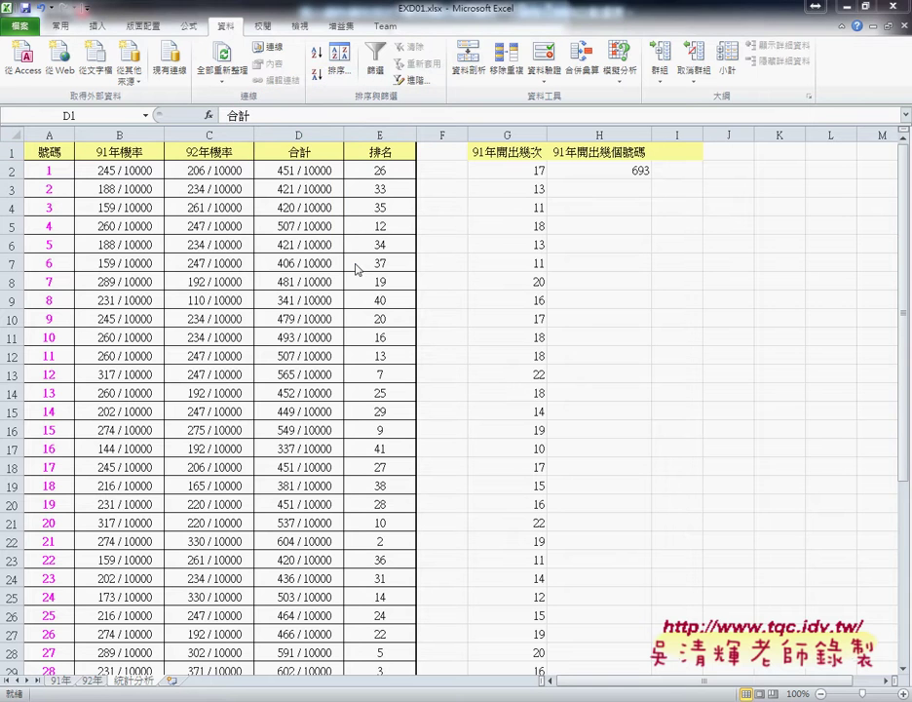
pyautogui.click(291, 156)
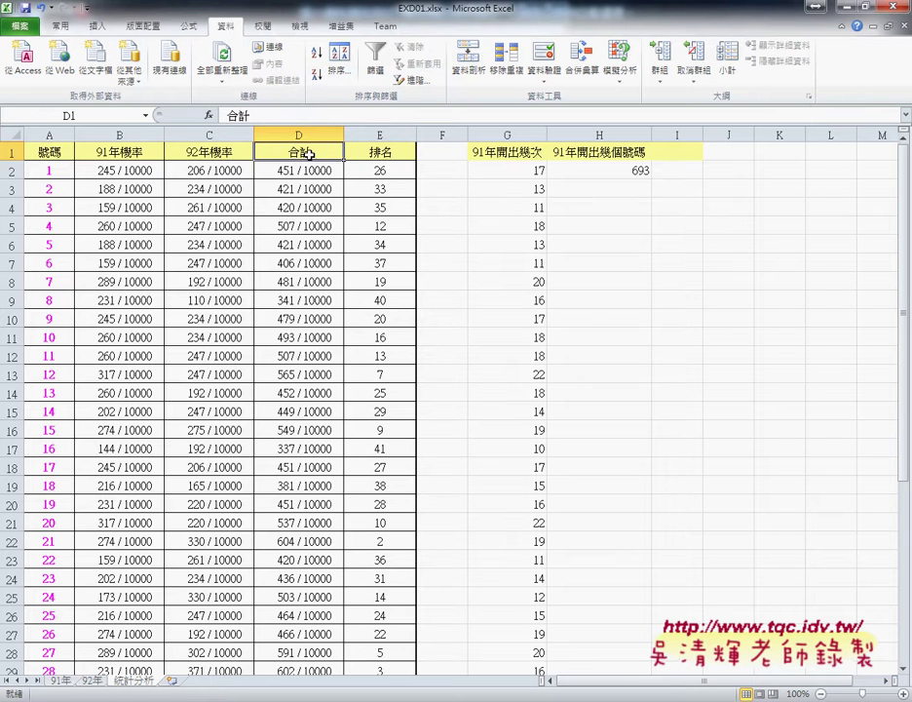
pyautogui.click(317, 75)
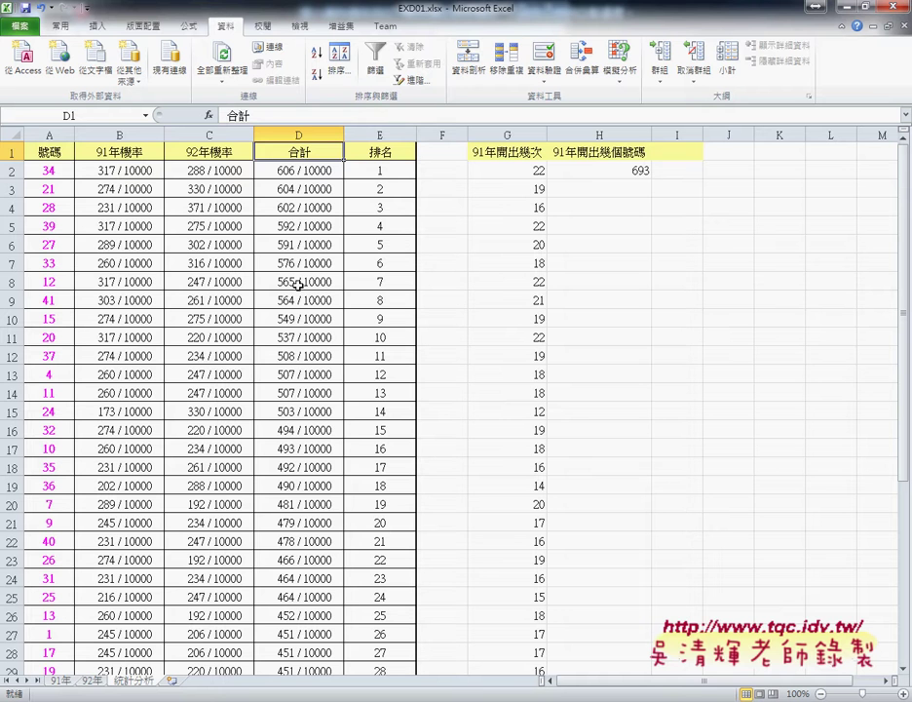
pyautogui.click(317, 55)
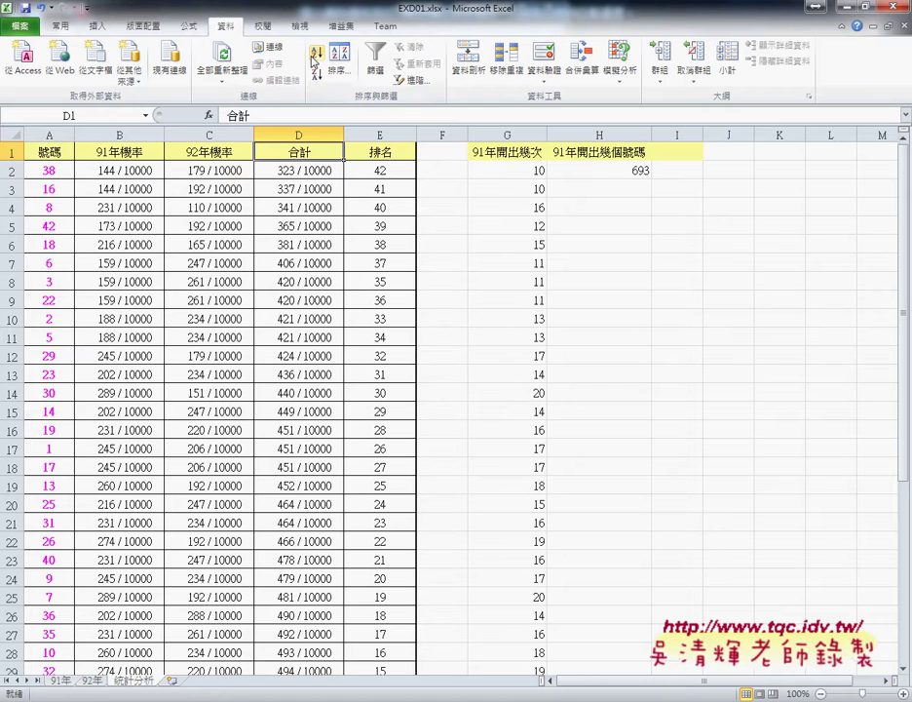
pyautogui.click(69, 153)
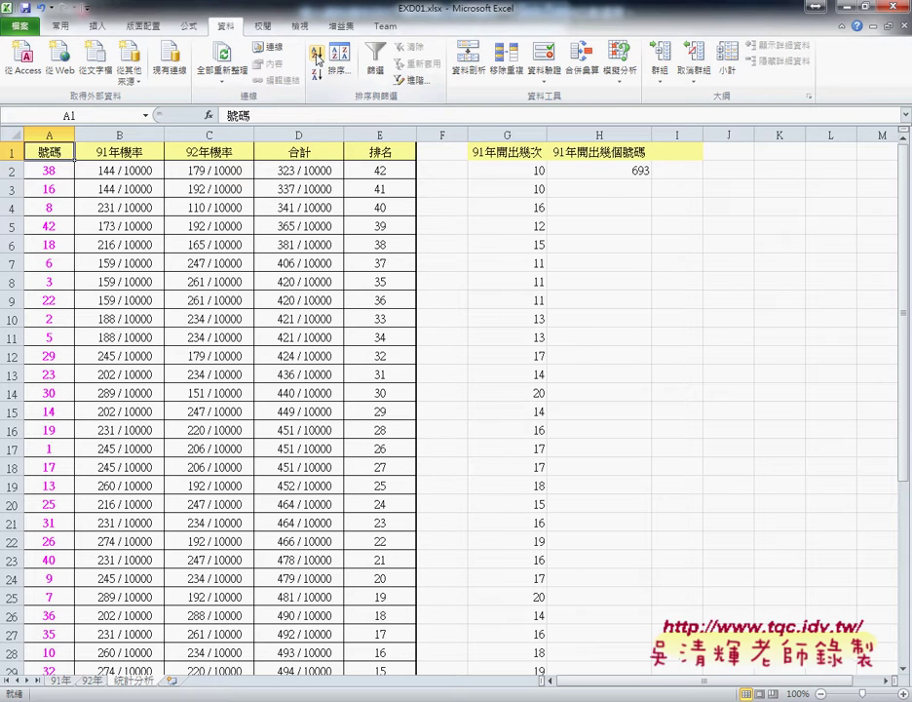
pyautogui.click(317, 57)
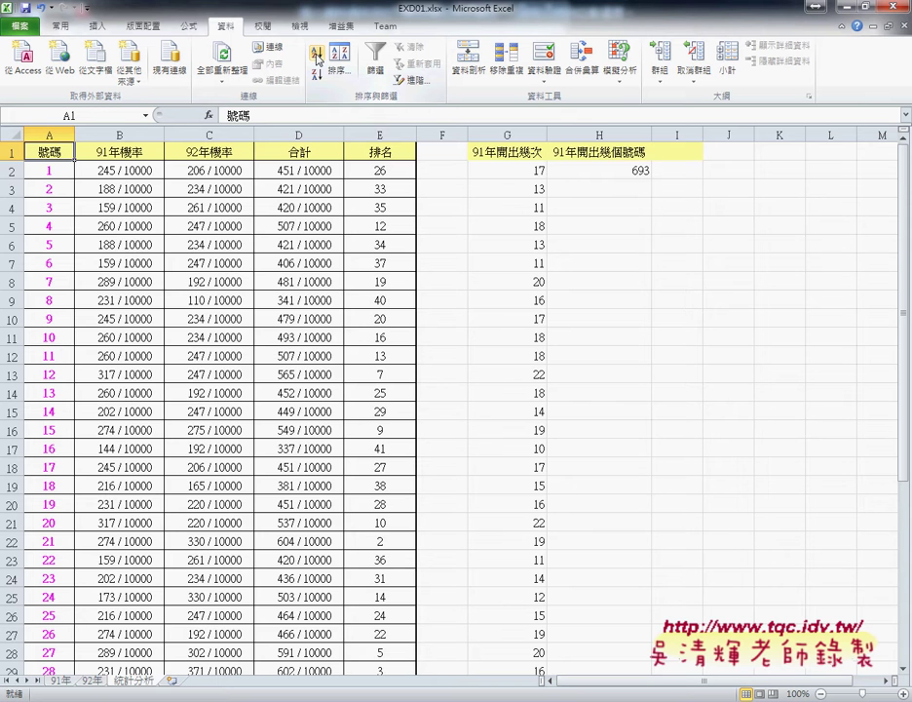
# Clear the old rank values from column E and reselect E2.
pyautogui.click(379, 168)
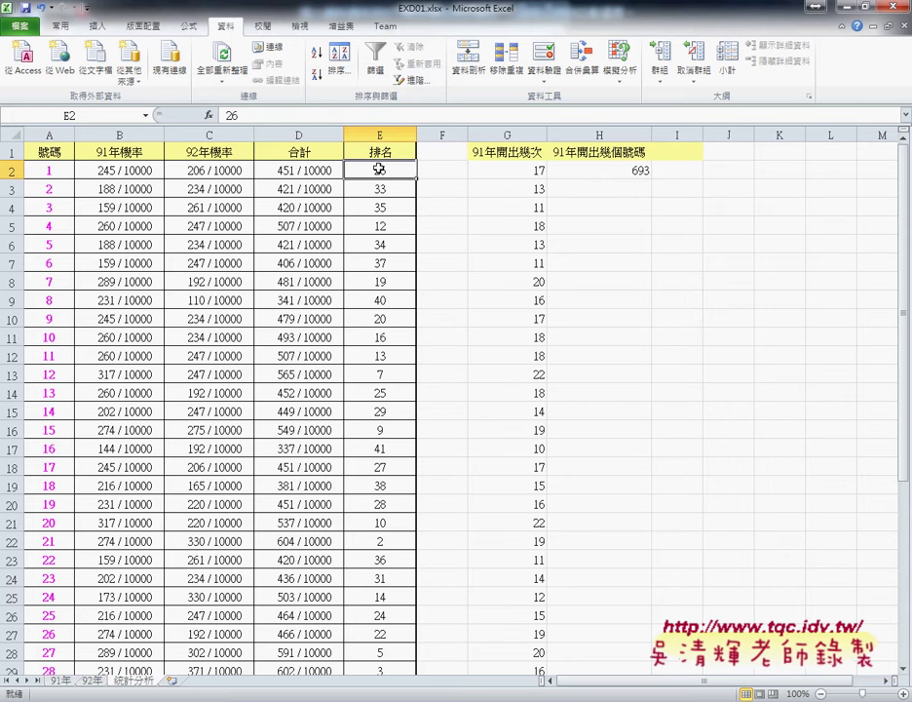
pyautogui.hotkey('ctrl', 'shift', 'Down')
pyautogui.press('Delete')
pyautogui.scroll(5, 379, 168)
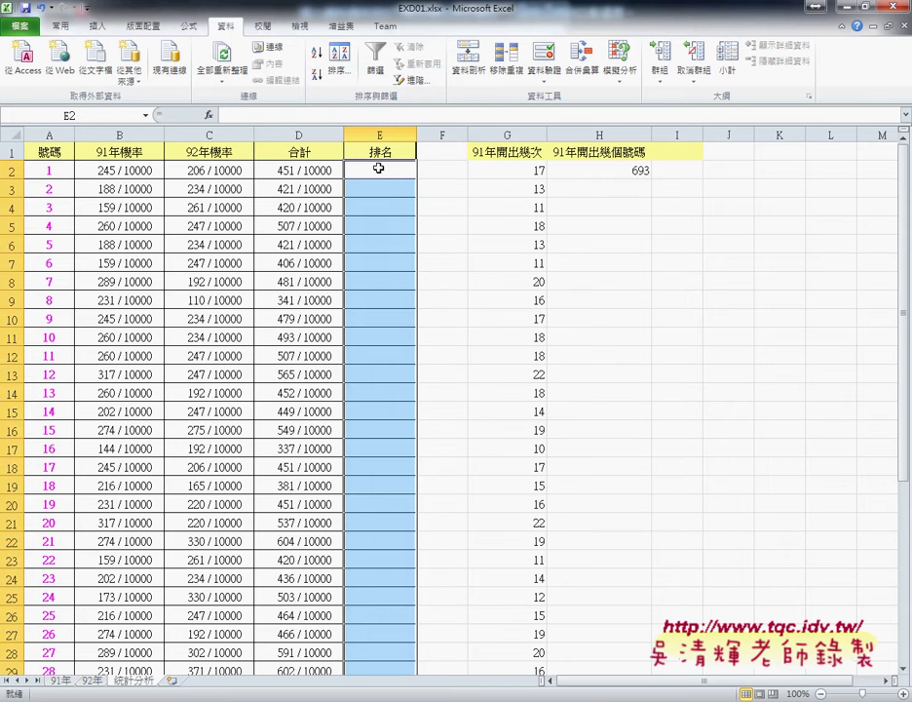
pyautogui.click(379, 169)
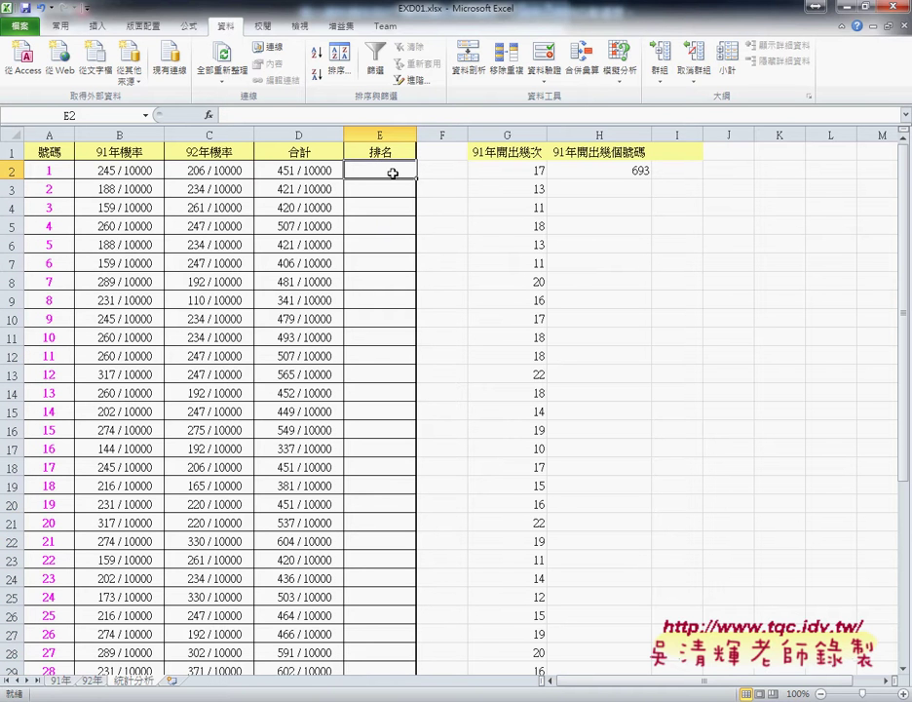
# Start a function in E2 and browse the 統計 category down to RANK.EQ.
pyautogui.click(208, 116)
pyautogui.moveTo(283, 258); pyautogui.dragTo(526, 127)
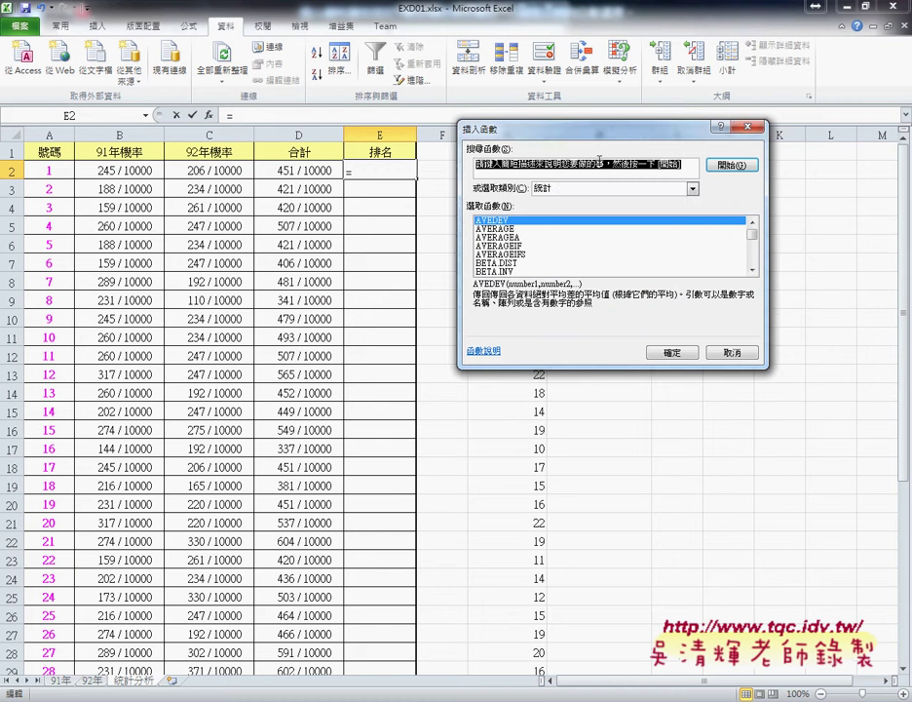
pyautogui.moveTo(754, 235); pyautogui.dragTo(755, 262)
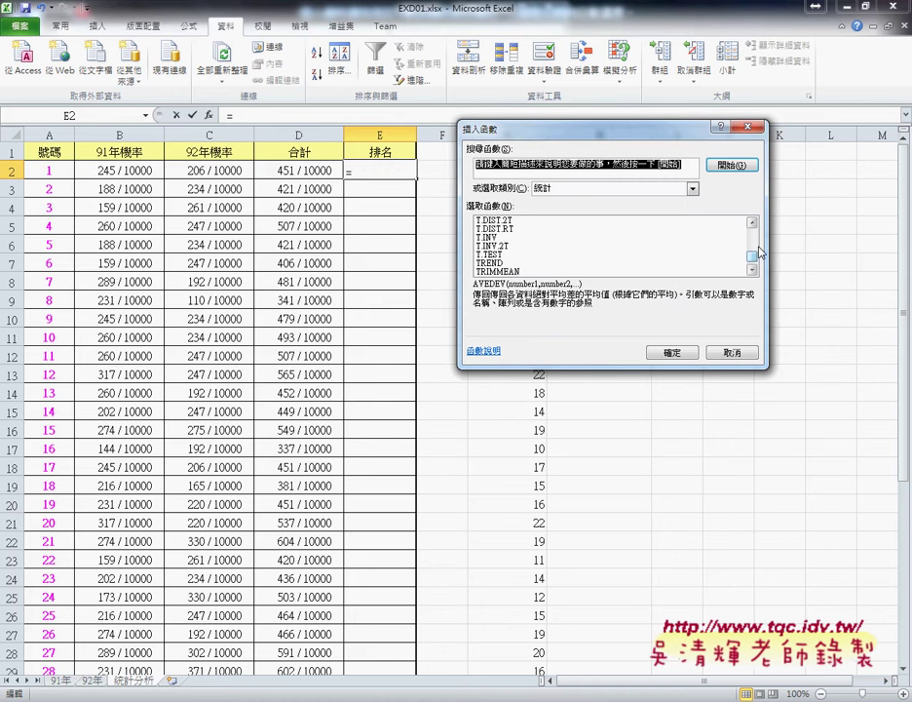
pyautogui.click(753, 224)
pyautogui.click(754, 224)
pyautogui.click(754, 224)
pyautogui.click(754, 225)
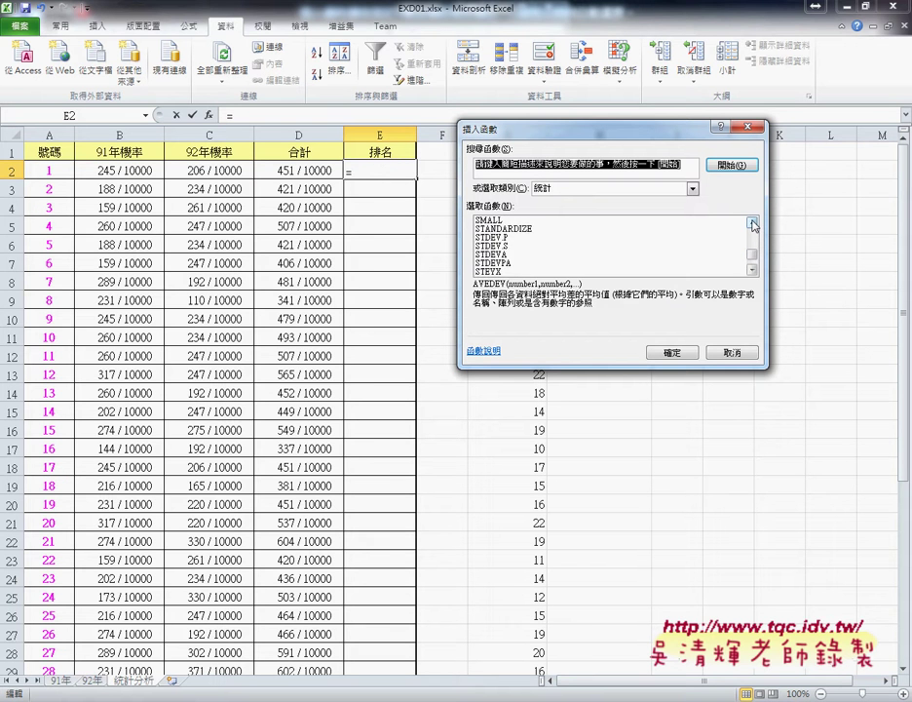
pyautogui.click(753, 224)
pyautogui.click(753, 224)
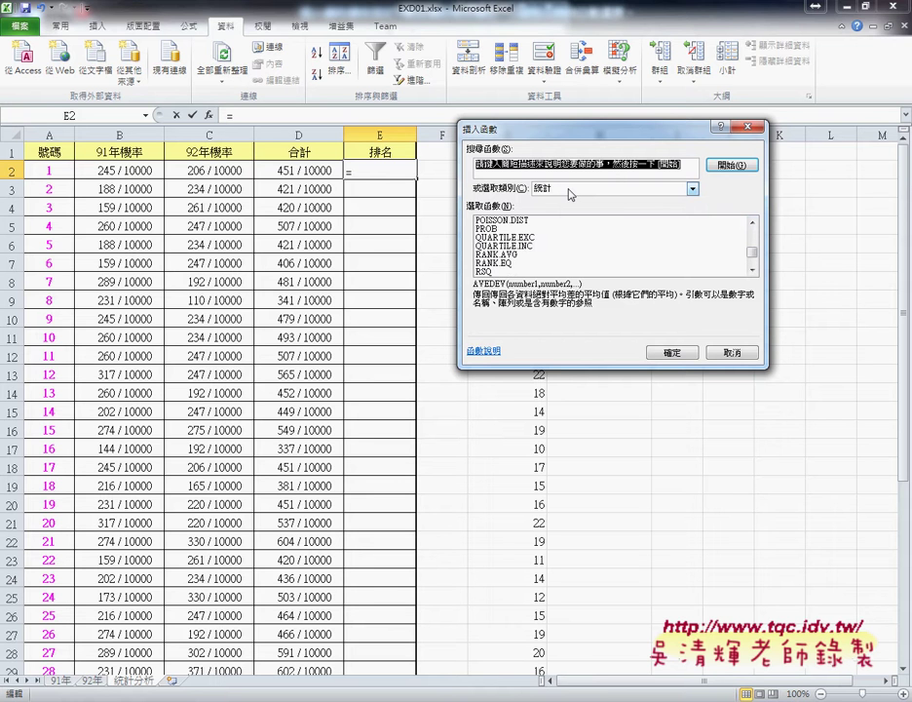
pyautogui.moveTo(552, 176)
pyautogui.mouseDown()
pyautogui.moveTo(565, 193)
pyautogui.moveTo(557, 178)
pyautogui.mouseUp()
pyautogui.moveTo(477, 271)
pyautogui.mouseDown()
pyautogui.moveTo(508, 271)
pyautogui.moveTo(476, 263)
pyautogui.mouseUp()
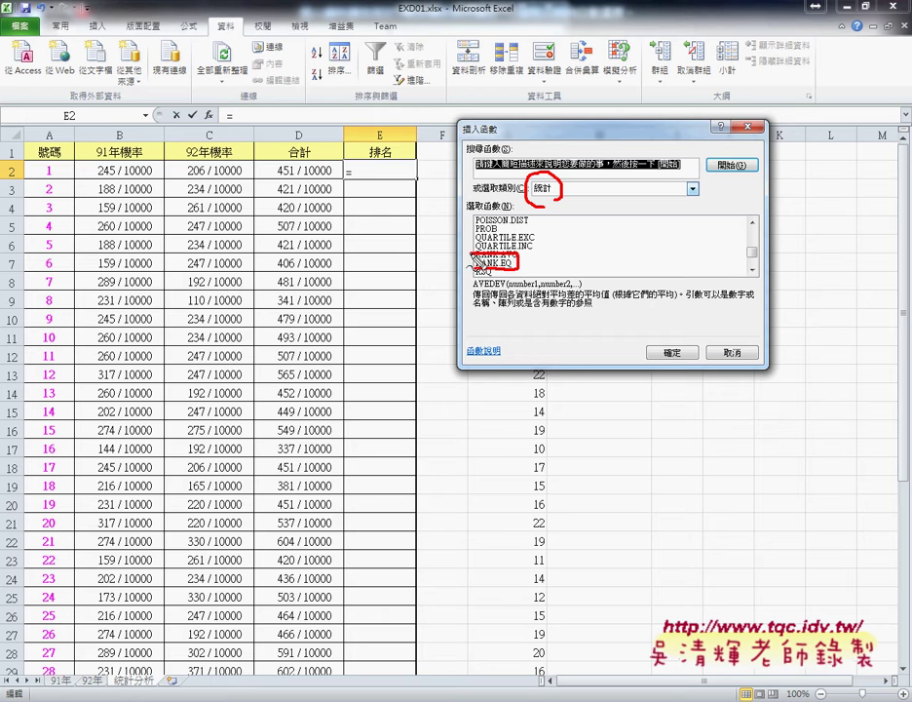
pyautogui.moveTo(398, 261); pyautogui.dragTo(467, 261)
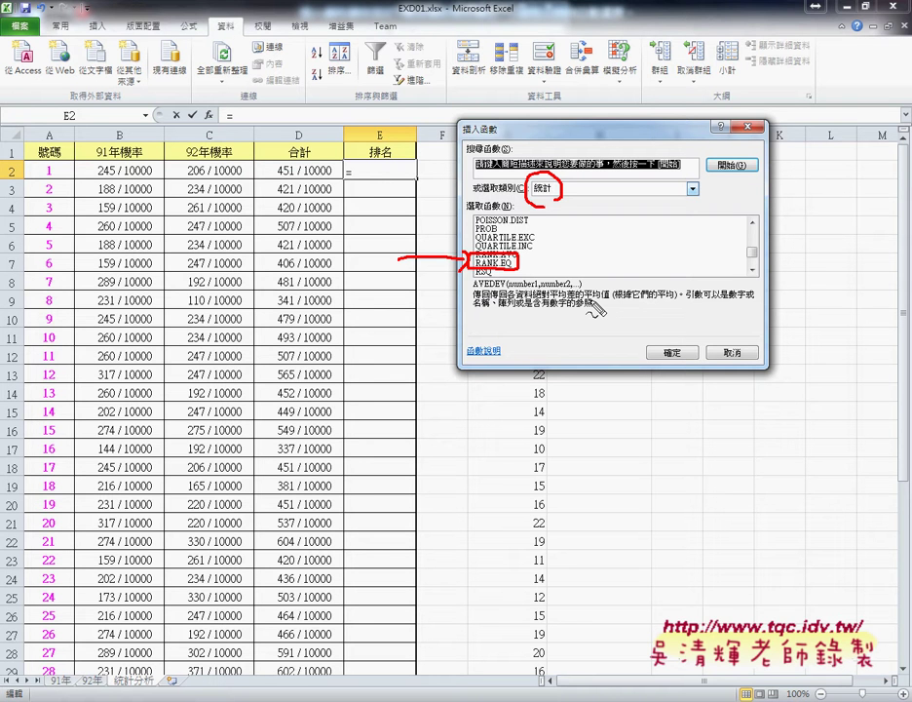
pyautogui.press('Escape')
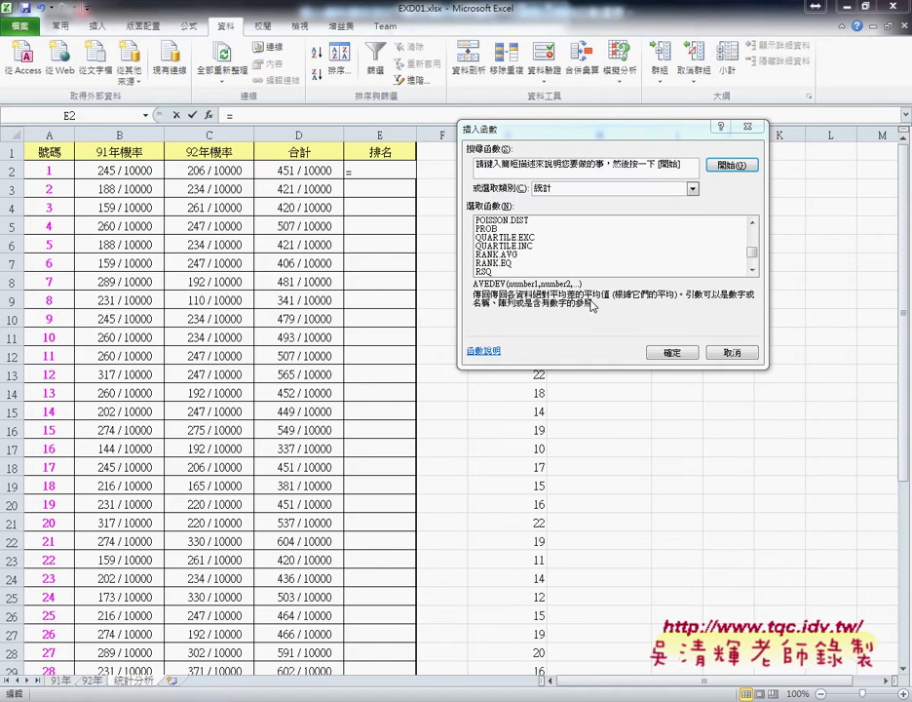
# Cancel the accidentally inserted AVEDEV formula.
pyautogui.click(672, 352)
pyautogui.moveTo(621, 187)
pyautogui.mouseDown()
pyautogui.moveTo(569, 146)
pyautogui.moveTo(654, 158)
pyautogui.mouseUp()
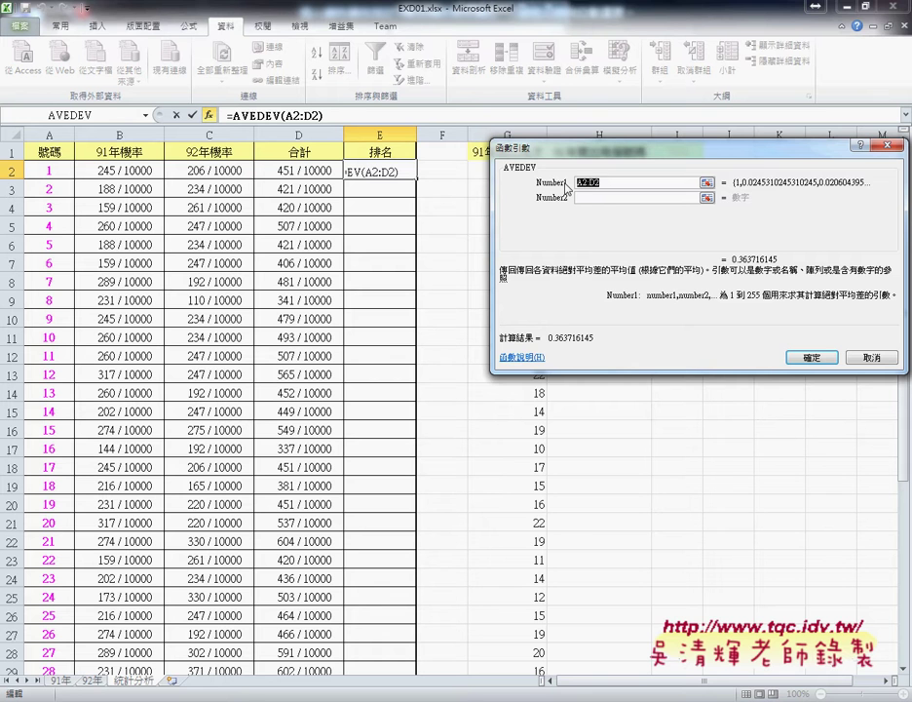
pyautogui.click(871, 358)
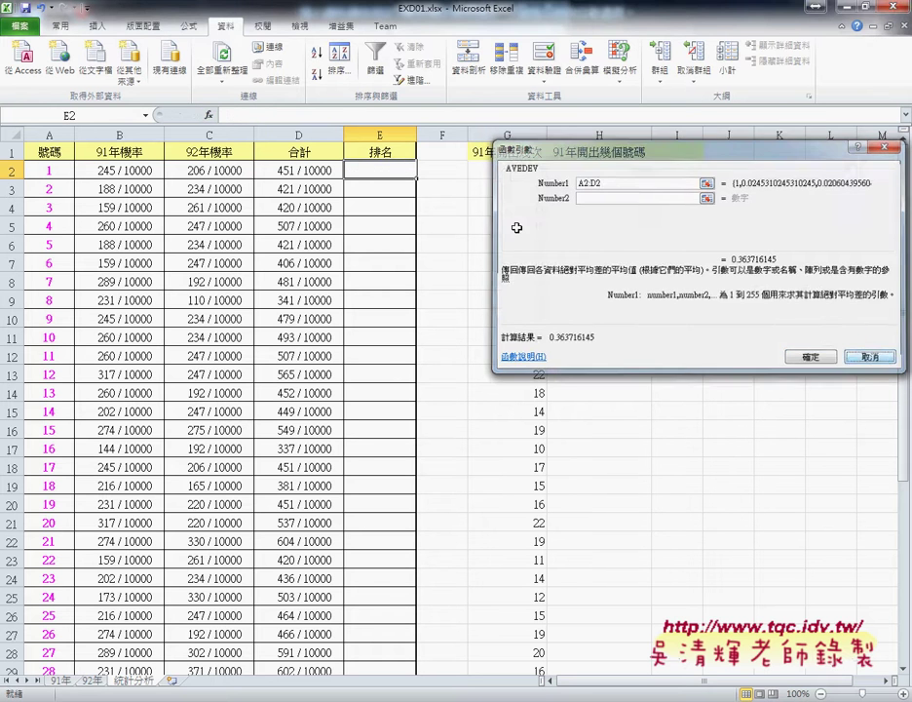
# Choose RANK.EQ from the 統計 function list for E2.
pyautogui.click(209, 115)
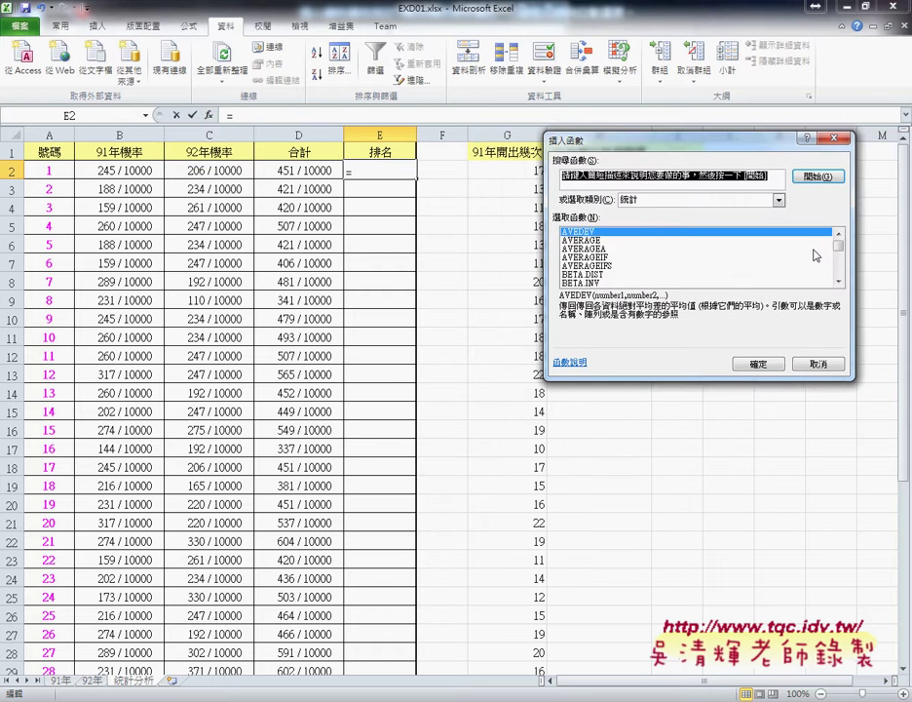
pyautogui.moveTo(839, 241); pyautogui.dragTo(839, 261)
pyautogui.click(718, 265)
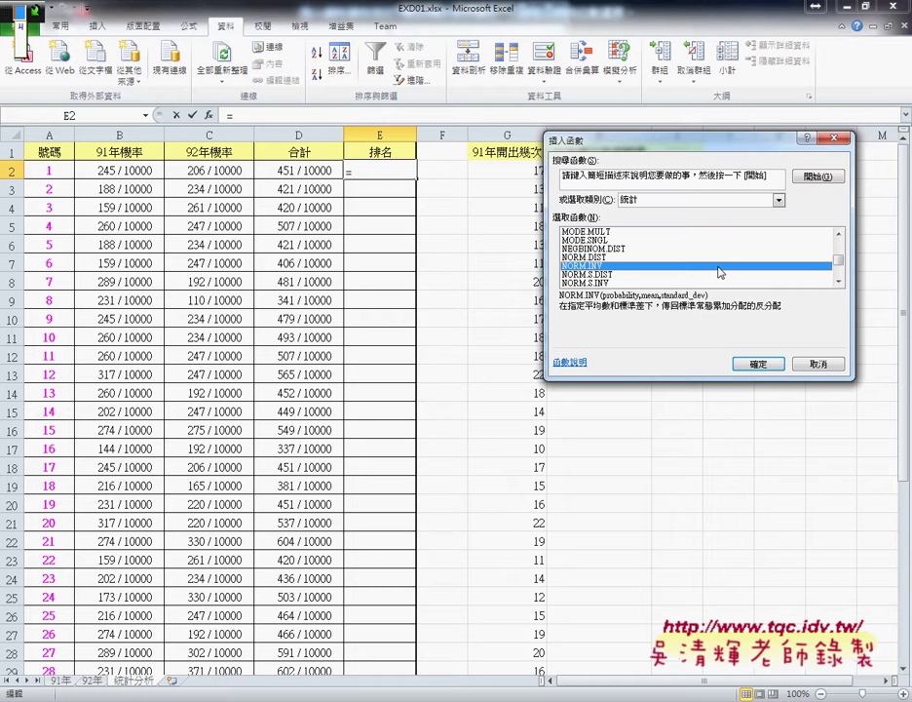
pyautogui.press('r')
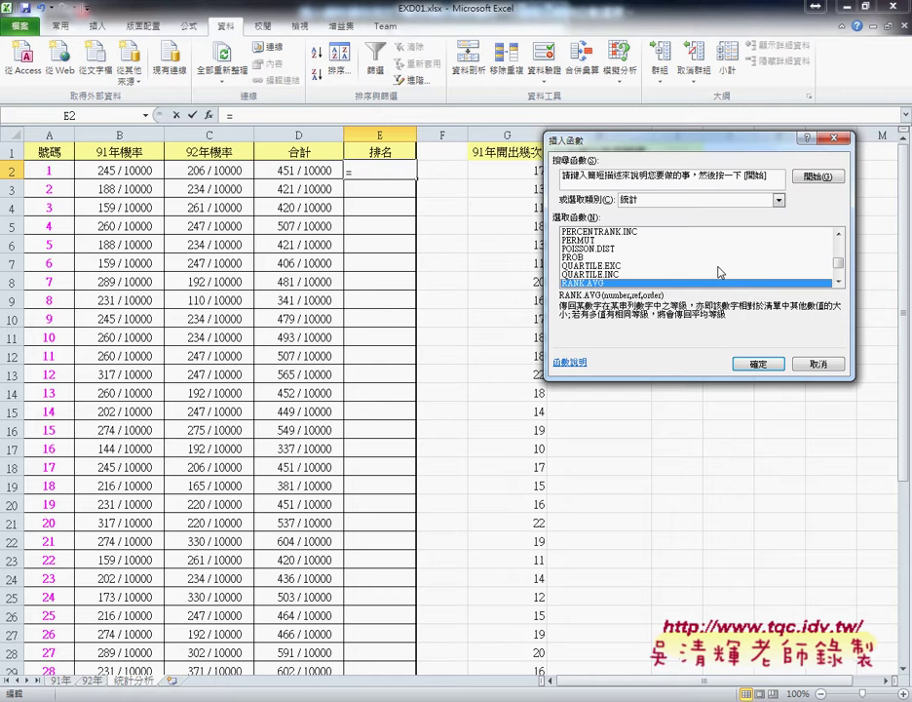
pyautogui.press('Down')
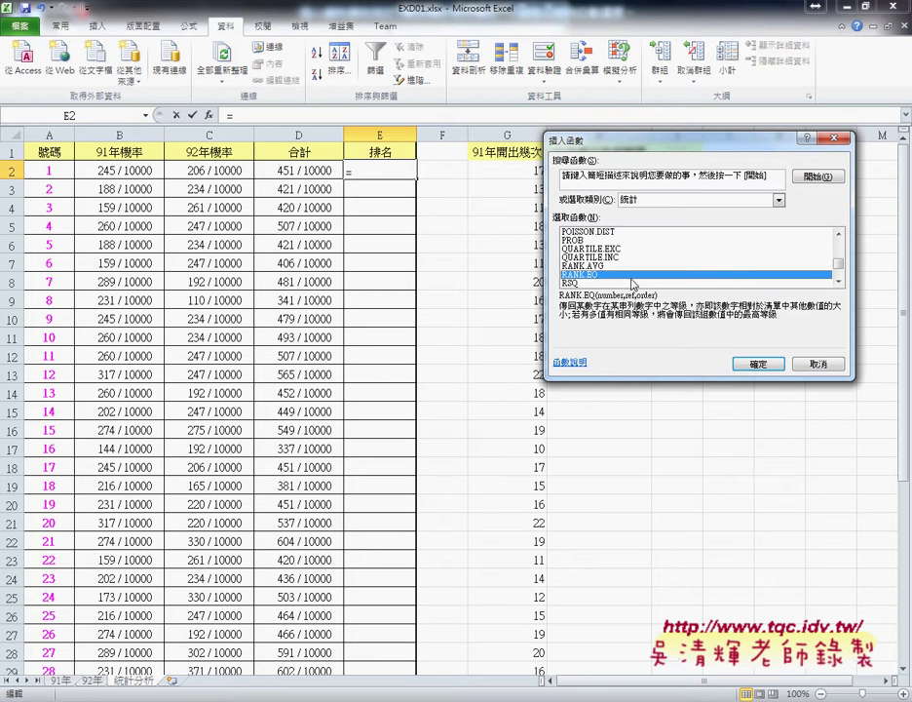
pyautogui.click(757, 364)
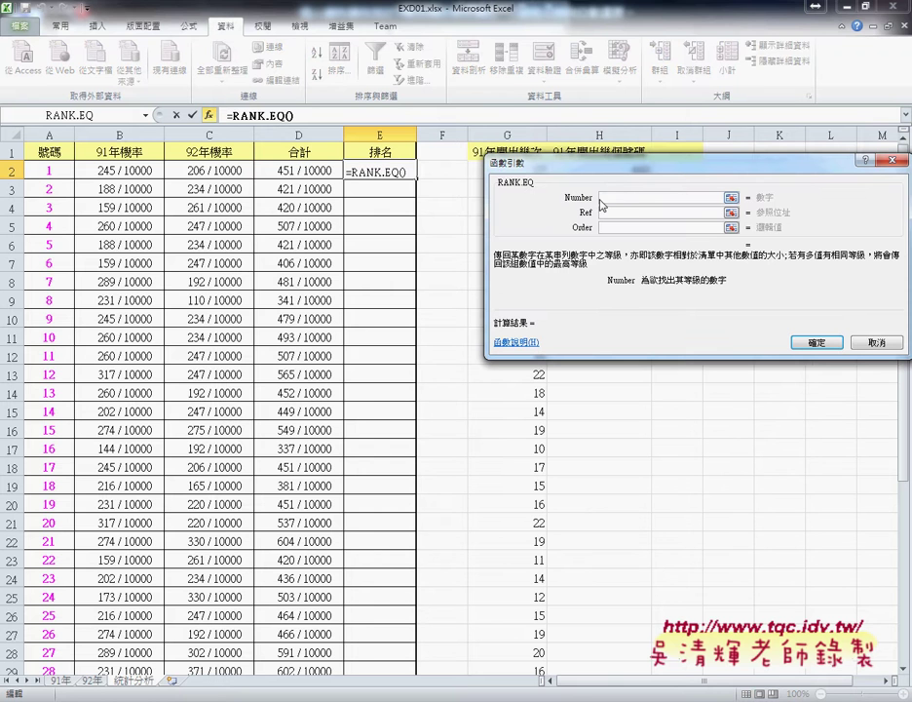
# Set RANK.EQ's Number to D2 and its Ref to D2:D43.
pyautogui.click(303, 171)
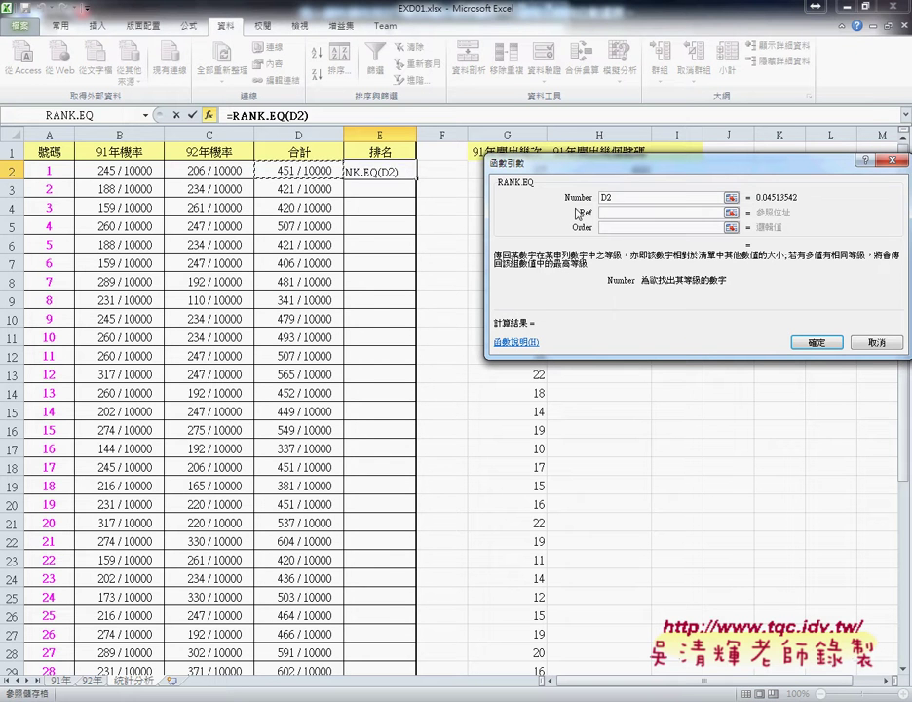
pyautogui.click(612, 214)
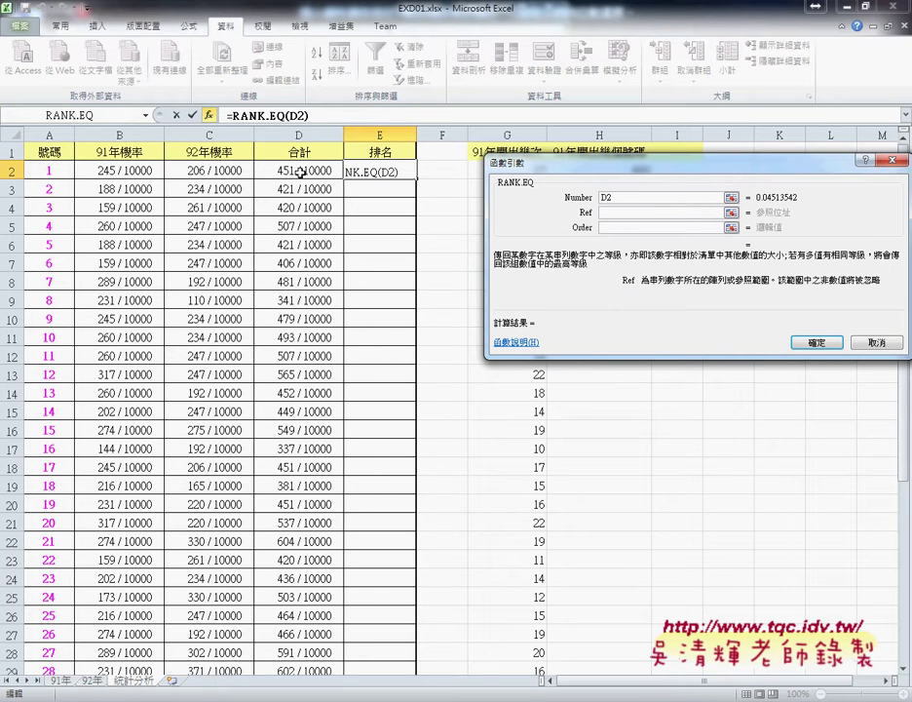
pyautogui.moveTo(303, 173); pyautogui.dragTo(303, 683)
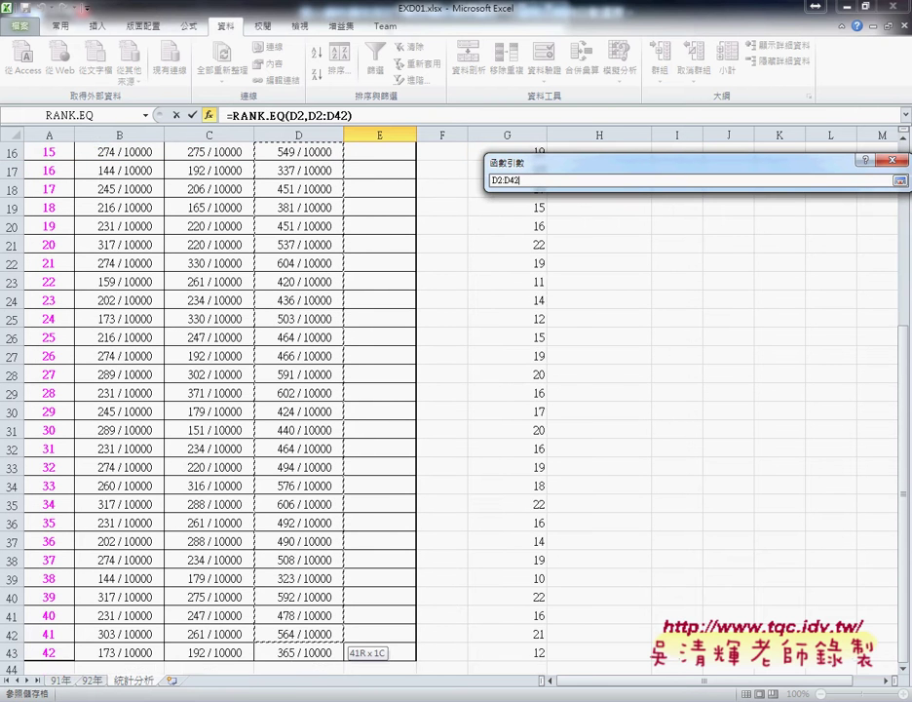
pyautogui.moveTo(303, 682); pyautogui.dragTo(299, 636)
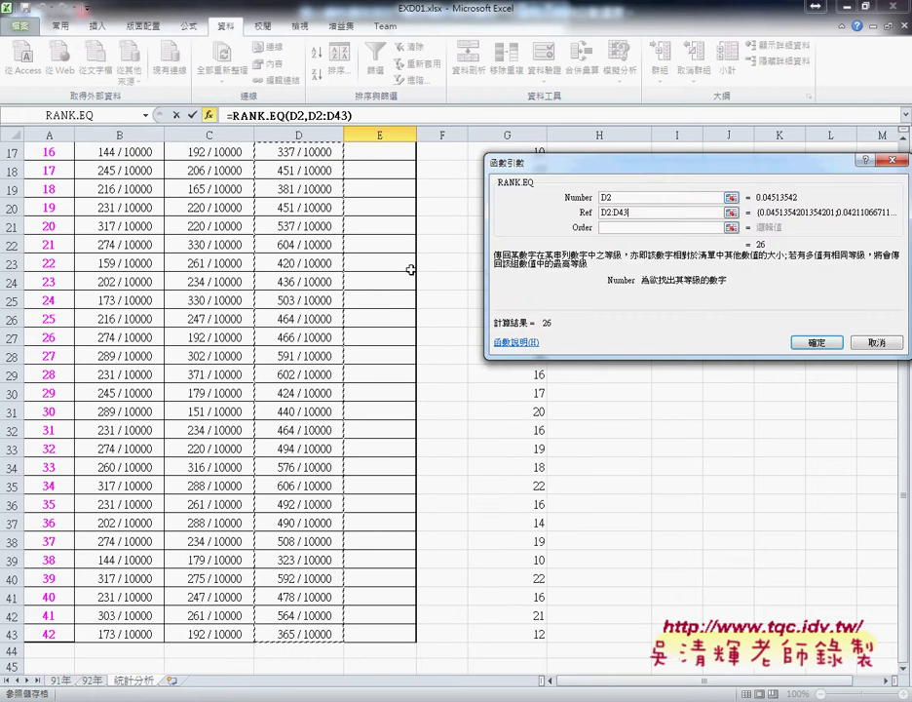
pyautogui.click(614, 199)
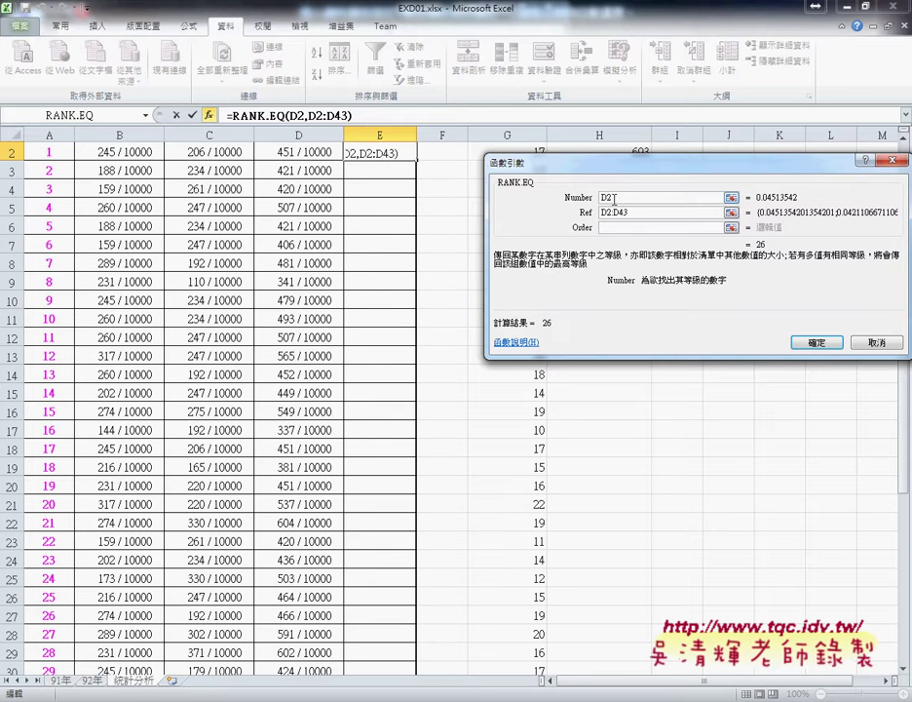
pyautogui.moveTo(640, 212); pyautogui.dragTo(602, 212)
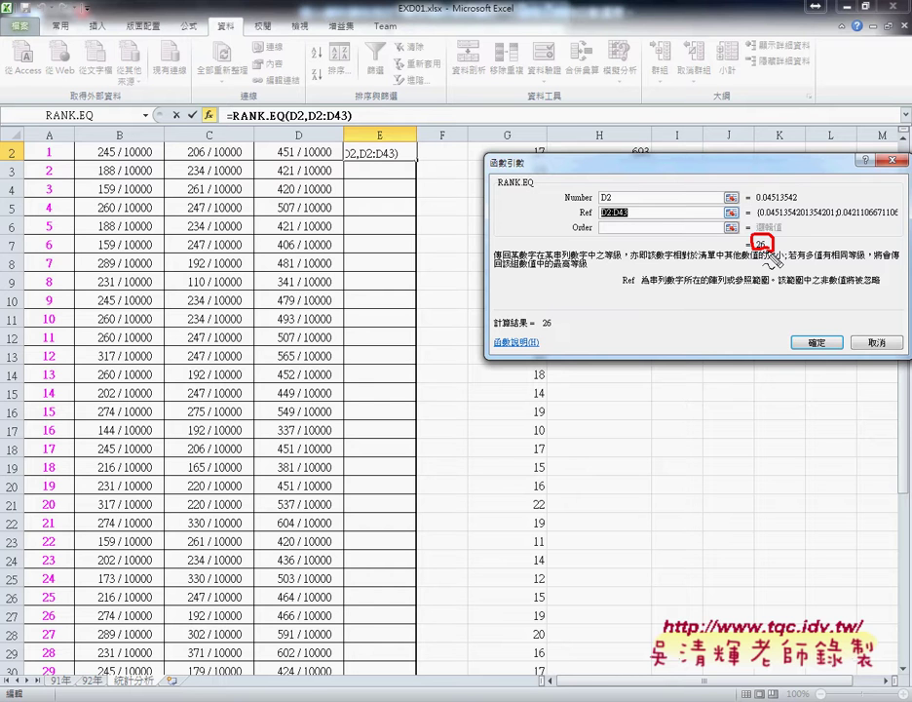
# Enter Order 0 and finish =RANK.EQ(D2,D2:D43,0) in E2.
pyautogui.click(668, 227)
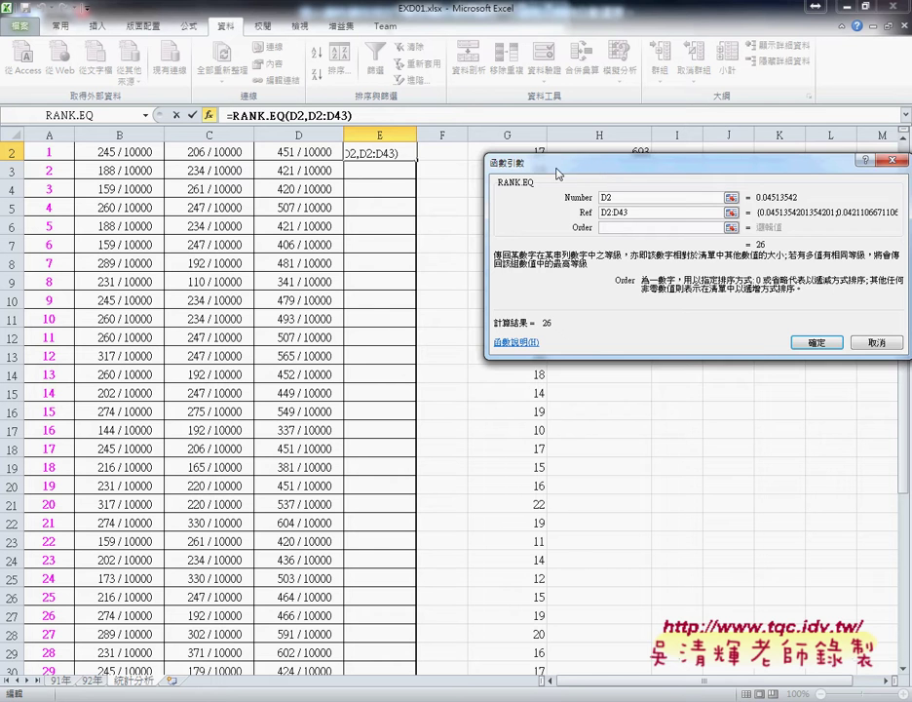
pyautogui.moveTo(585, 161); pyautogui.dragTo(505, 169)
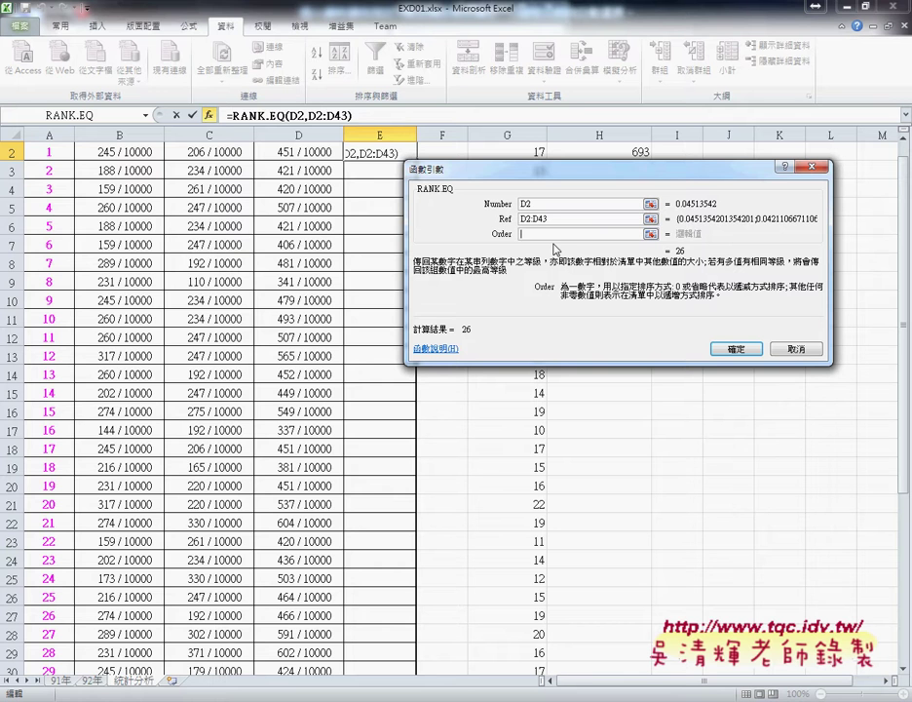
pyautogui.write('0')
pyautogui.press('BackSpace')
pyautogui.write('0')
pyautogui.click(736, 348)
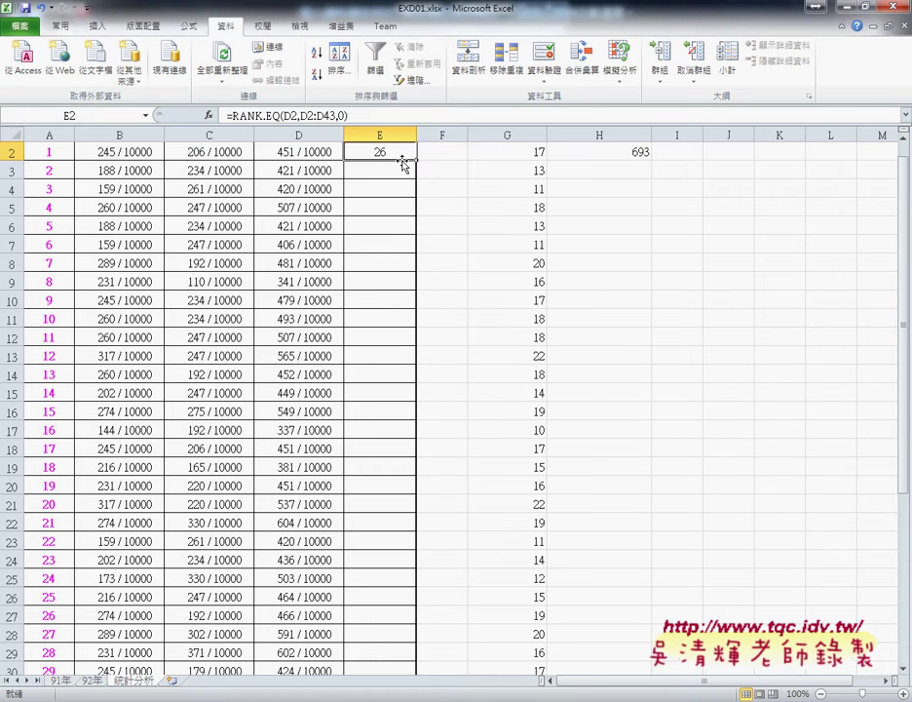
# Fill E2's rank formula down to E43.
pyautogui.moveTo(403, 162)
pyautogui.mouseDown()
pyautogui.moveTo(404, 642)
pyautogui.moveTo(412, 646)
pyautogui.mouseUp()
pyautogui.scroll(4, 401, 410)
pyautogui.scroll(2, 400, 441)
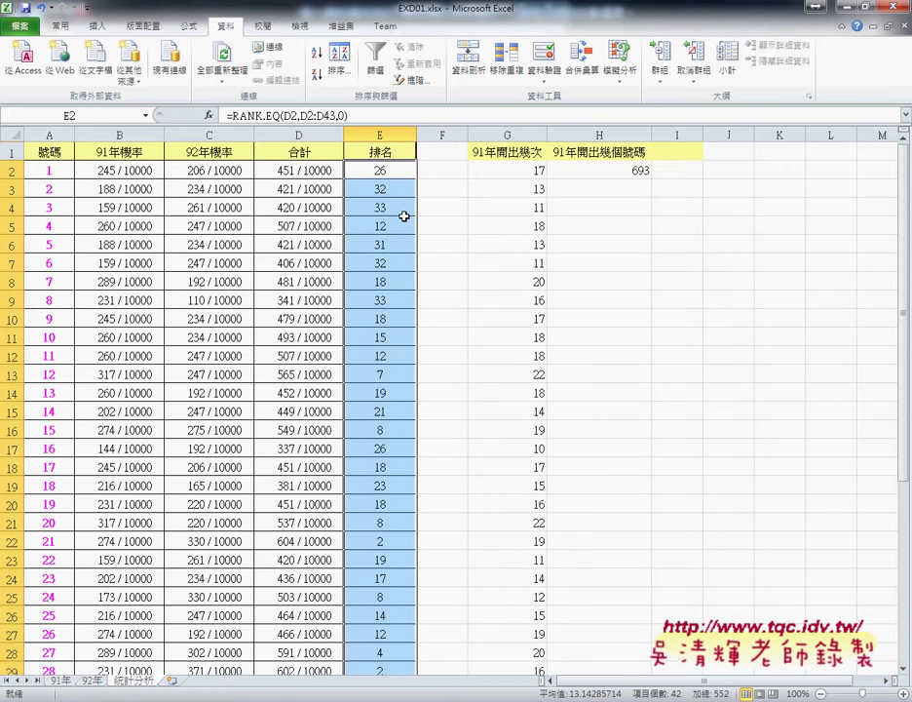
pyautogui.scroll(-2, 400, 292)
pyautogui.scroll(-1, 399, 339)
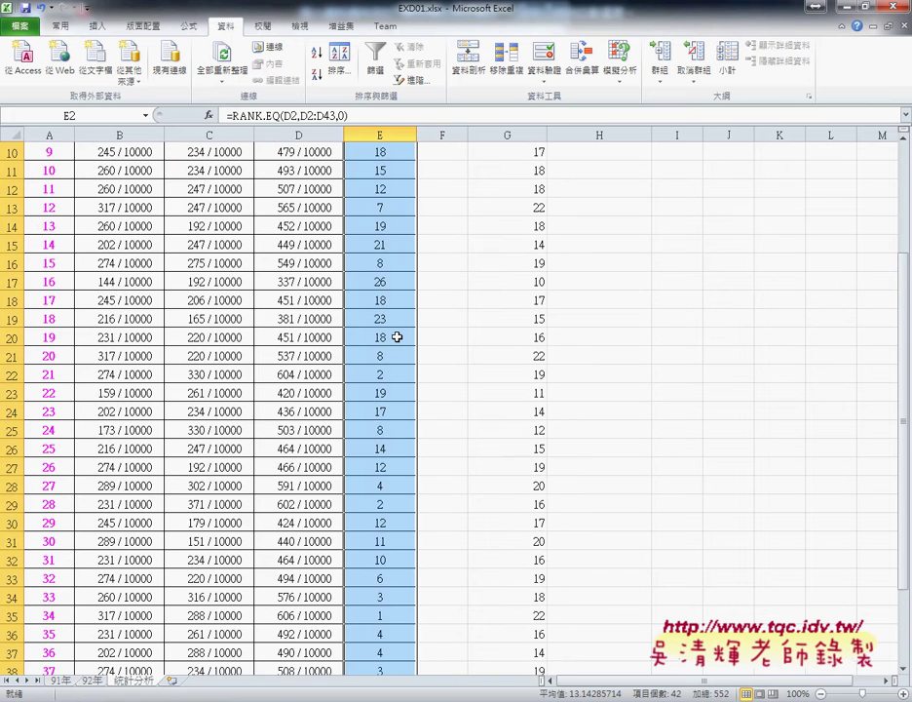
pyautogui.scroll(-2, 398, 337)
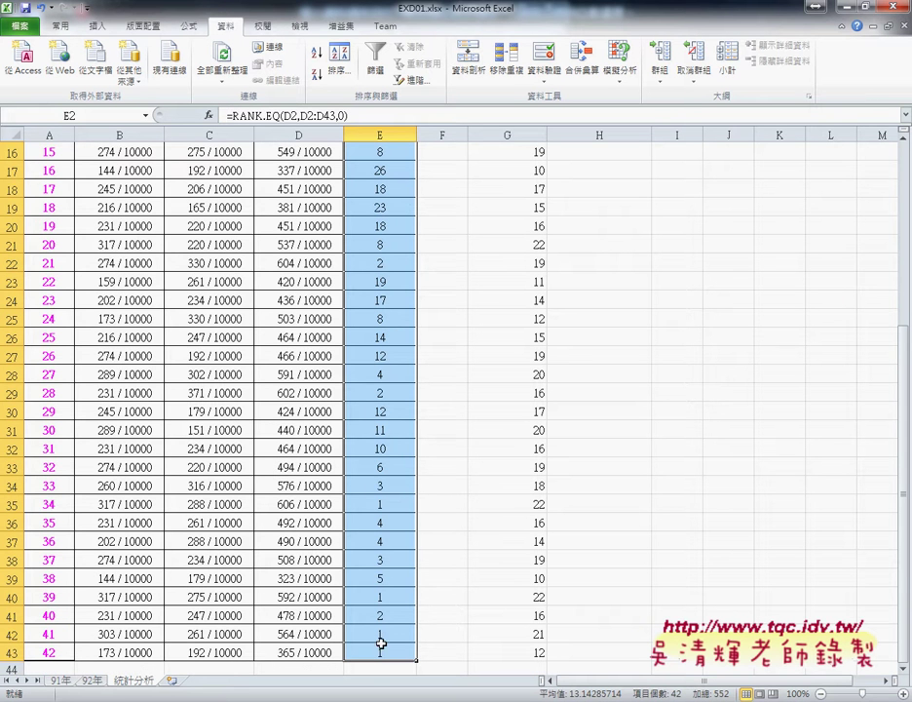
pyautogui.scroll(5, 360, 292)
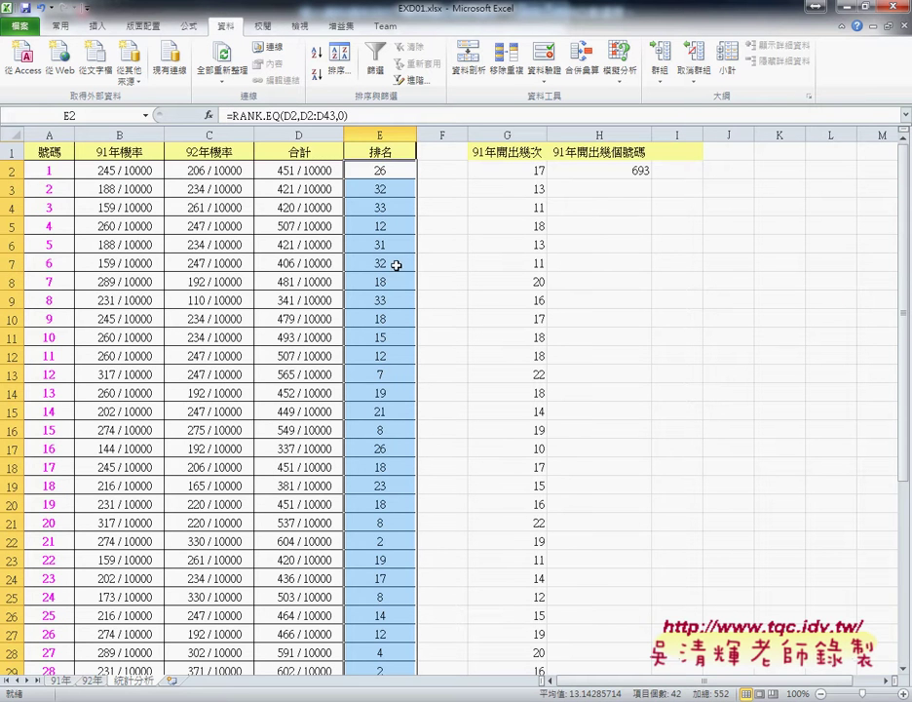
# Compare the shifted ranges in E3 and E4, then select D2:D43 in E2's formula.
pyautogui.click(383, 191)
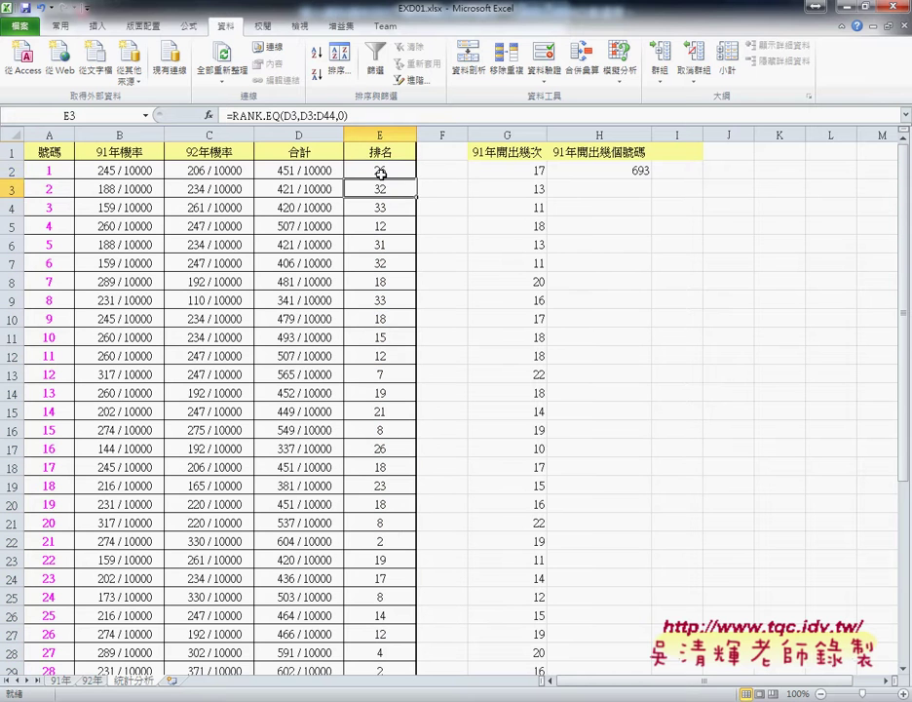
pyautogui.click(380, 172)
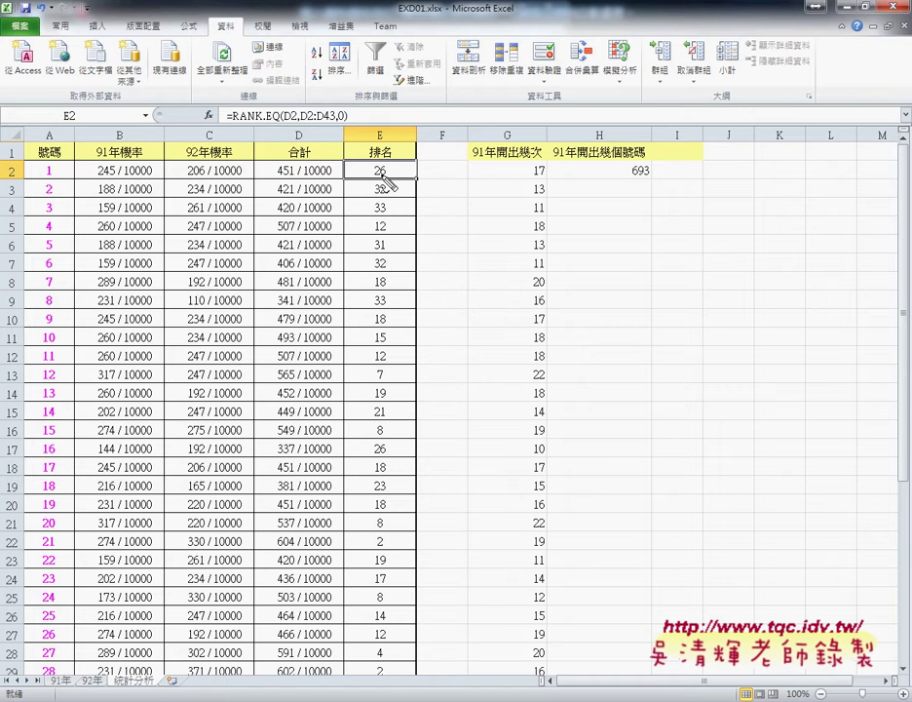
pyautogui.moveTo(260, 159); pyautogui.dragTo(340, 255)
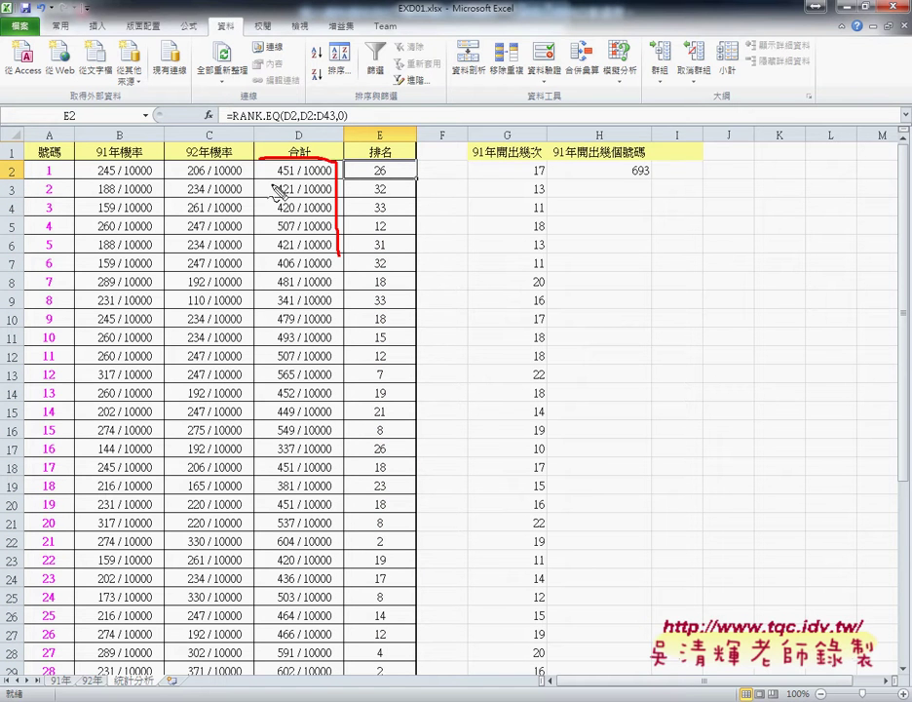
pyautogui.moveTo(267, 175); pyautogui.dragTo(258, 224)
pyautogui.moveTo(297, 122); pyautogui.dragTo(333, 124)
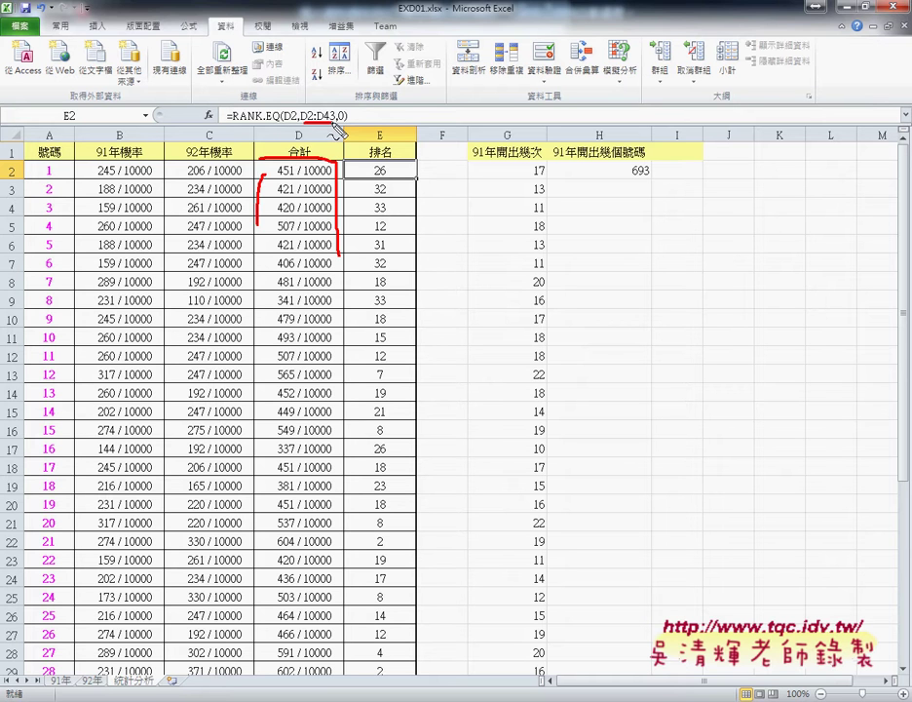
pyautogui.press('Escape')
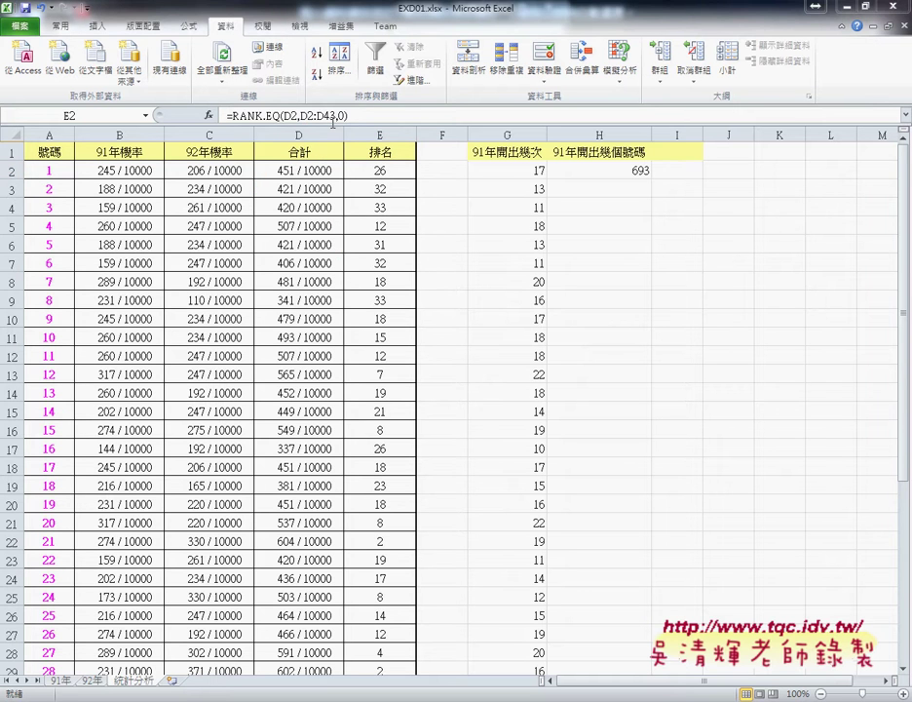
pyautogui.click(378, 186)
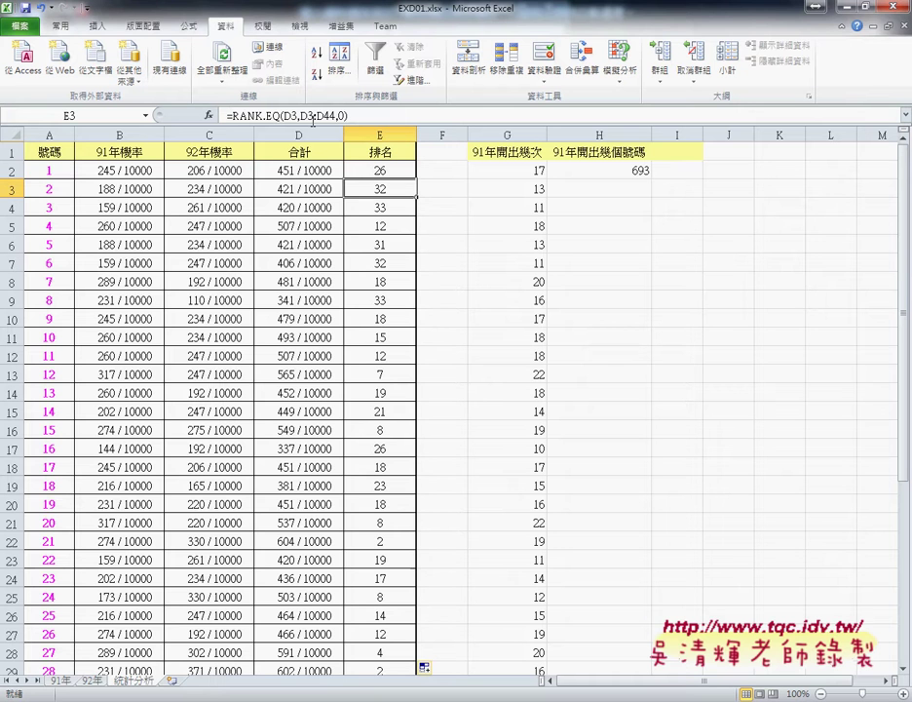
pyautogui.click(386, 206)
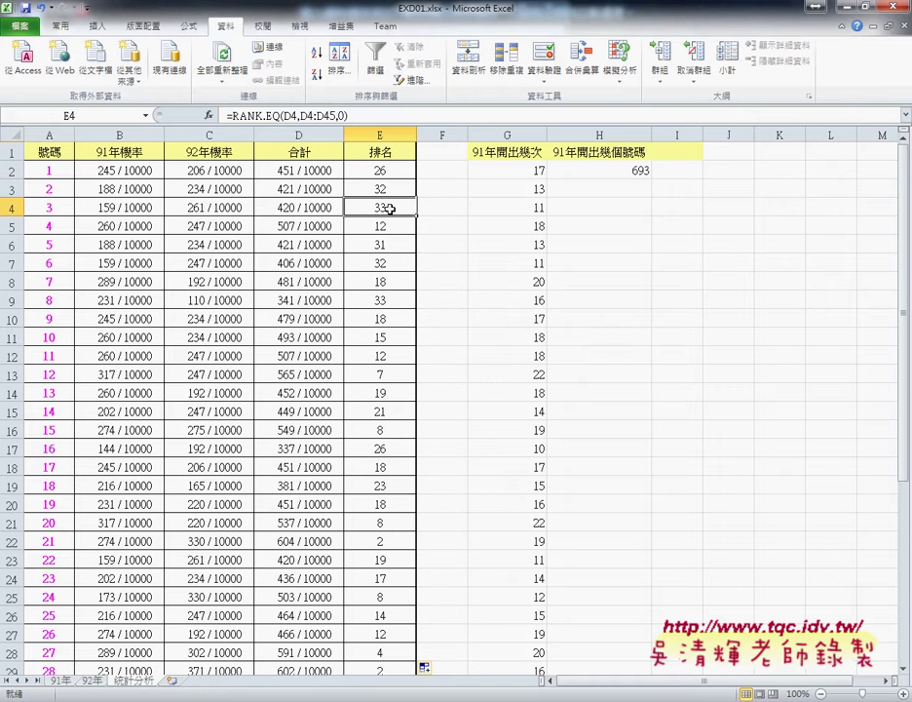
pyautogui.click(382, 169)
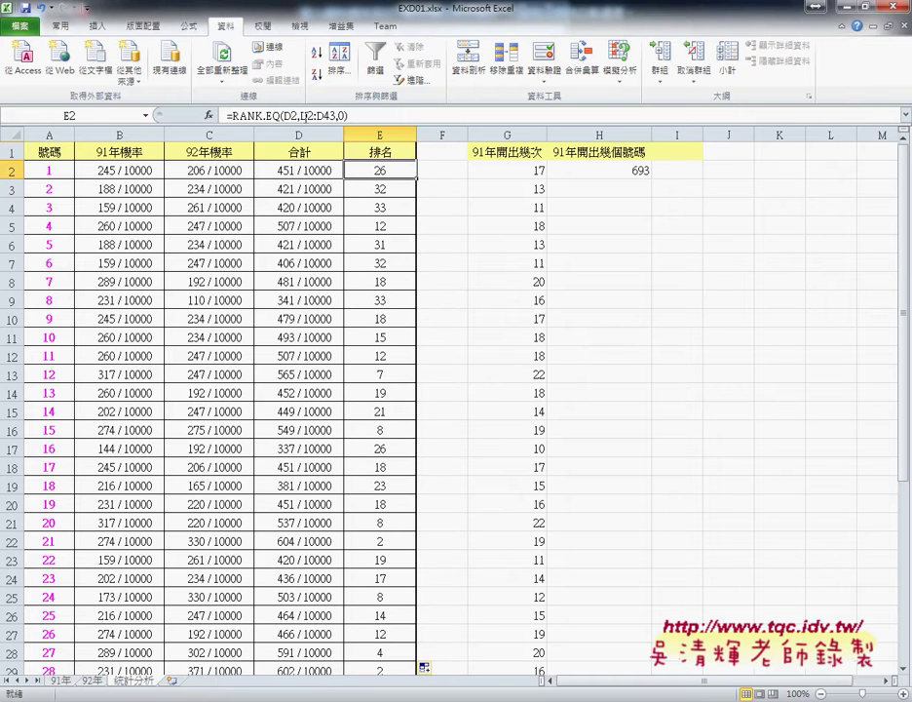
pyautogui.moveTo(302, 116); pyautogui.dragTo(337, 116)
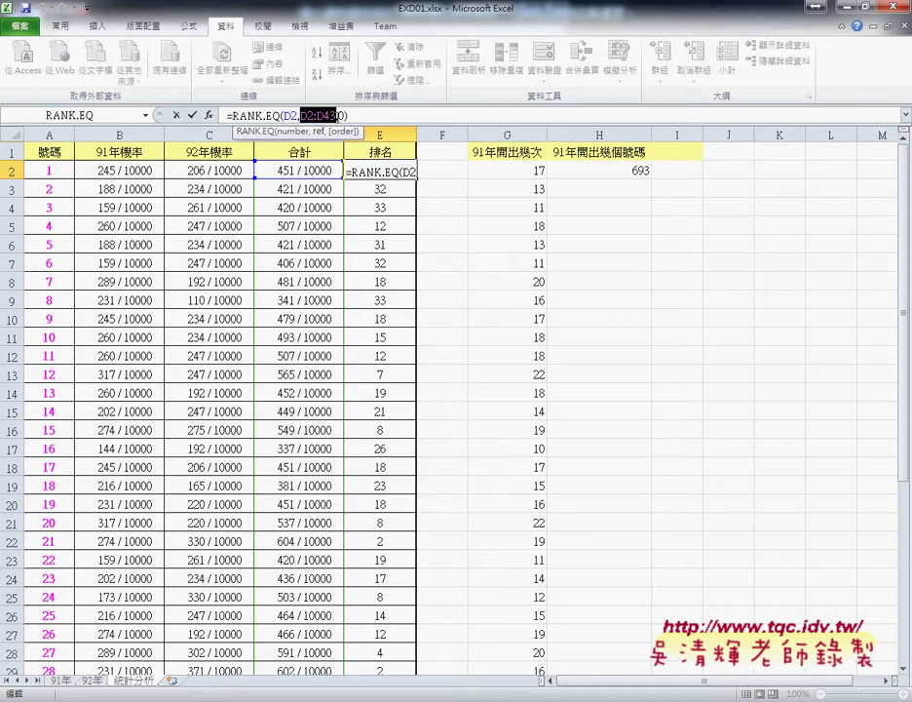
# Lock E2's range as $D$2:$D$43, refill E2:E43, and check rank 1 in E35.
pyautogui.press('F4')
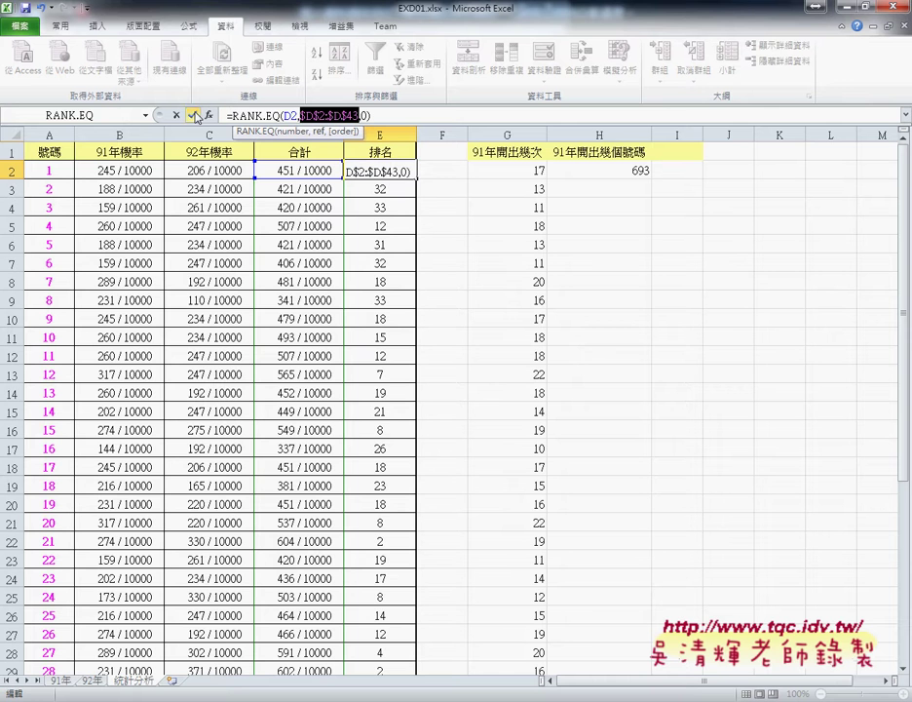
pyautogui.click(192, 115)
pyautogui.moveTo(416, 179); pyautogui.dragTo(419, 652)
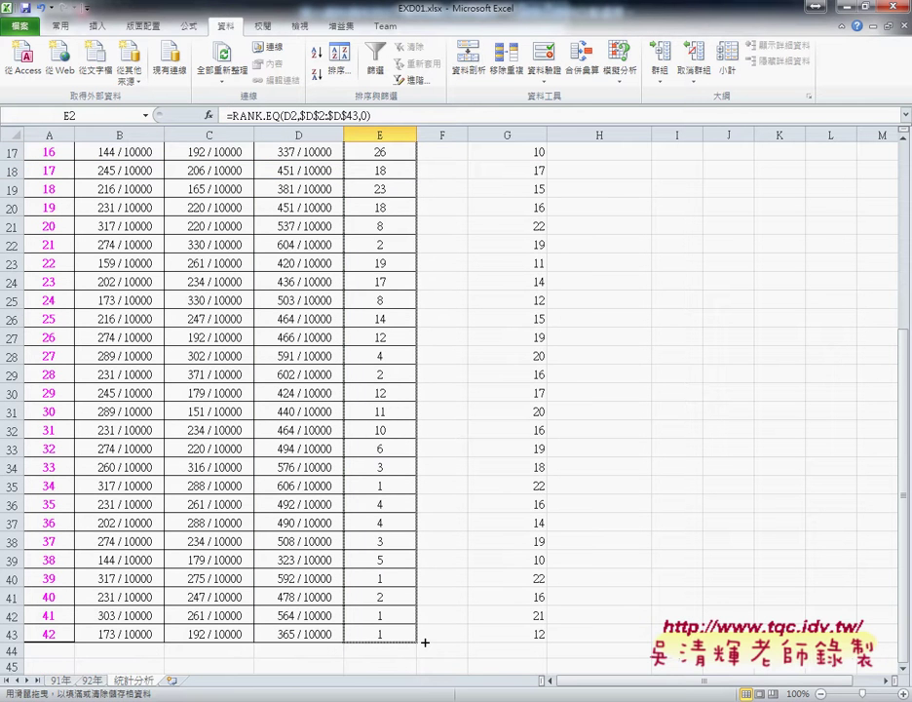
pyautogui.moveTo(419, 652); pyautogui.dragTo(423, 644)
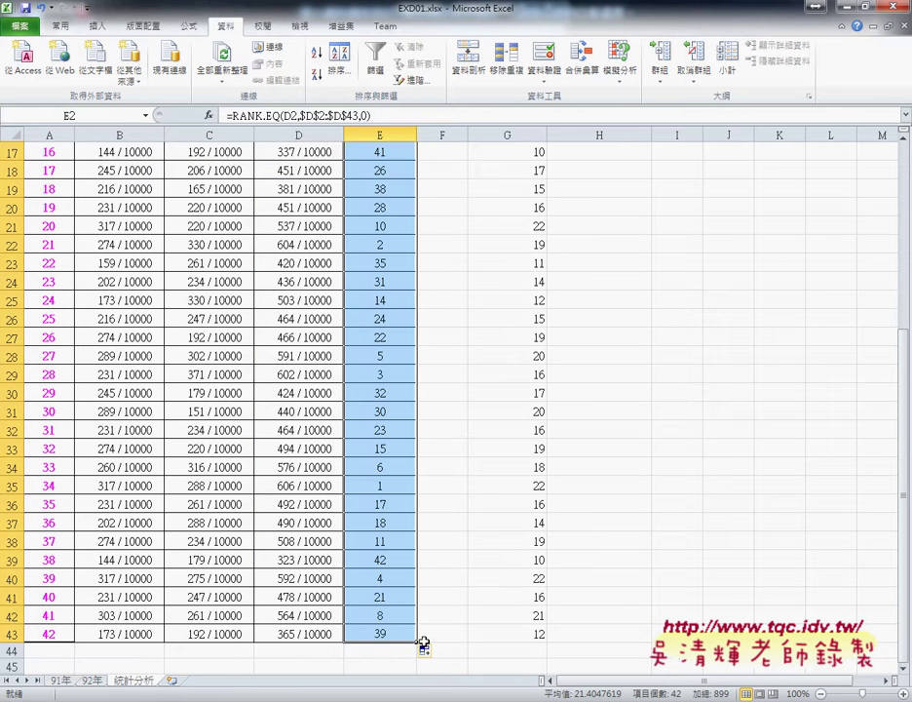
pyautogui.click(379, 488)
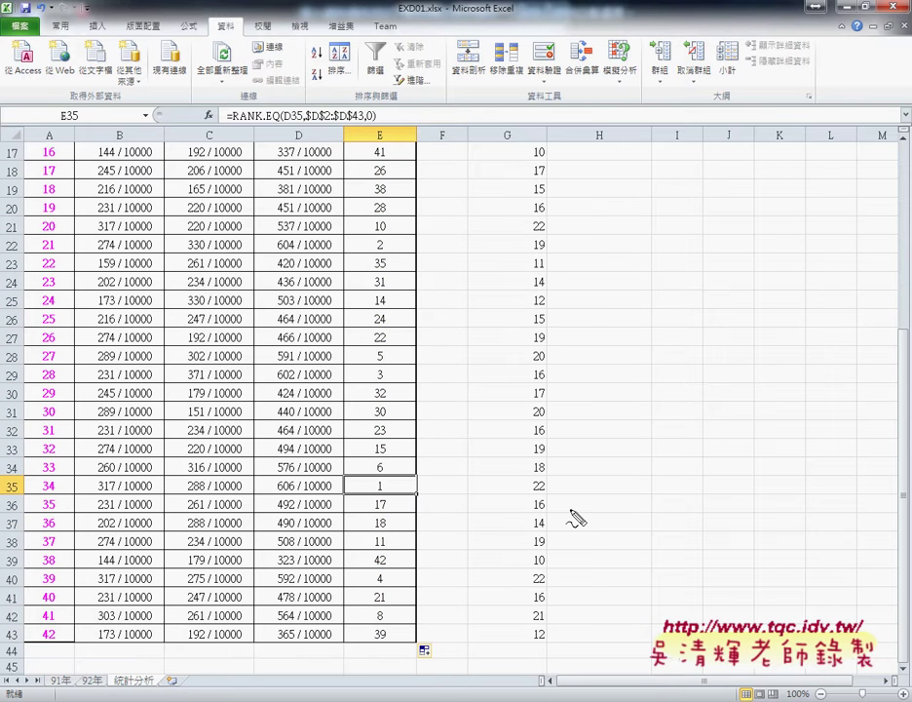
# Mark the rank 1, 2 and 3 rows (35, 22, 29) with annotations, then clear them.
pyautogui.moveTo(401, 501)
pyautogui.mouseDown()
pyautogui.moveTo(269, 487)
pyautogui.moveTo(419, 492)
pyautogui.mouseUp()
pyautogui.moveTo(407, 389)
pyautogui.mouseDown()
pyautogui.moveTo(365, 391)
pyautogui.moveTo(407, 393)
pyautogui.mouseUp()
pyautogui.moveTo(394, 251)
pyautogui.mouseDown()
pyautogui.moveTo(281, 263)
pyautogui.moveTo(402, 252)
pyautogui.mouseUp()
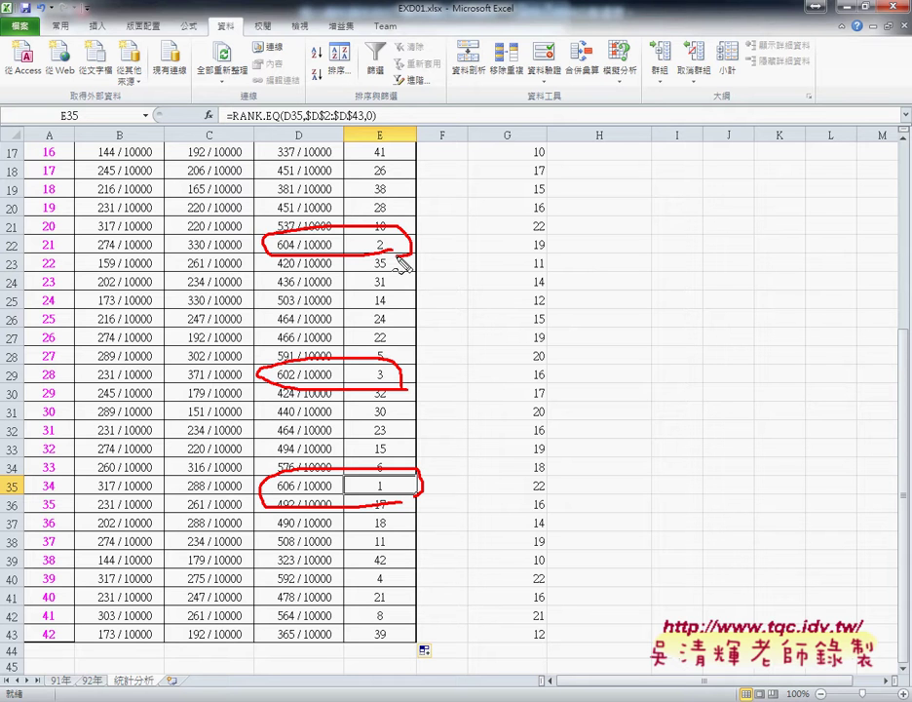
pyautogui.press('Escape')
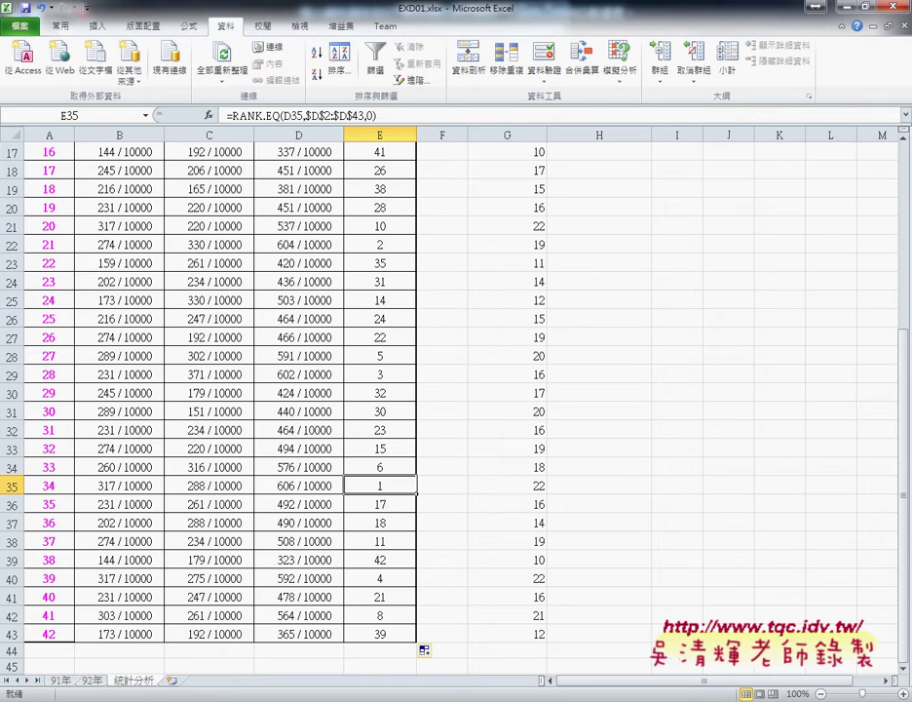
# In 106.xlsx, inspect the 第1名, 第2名 and 第3名 cells in rows 35, 22 and 29.
pyautogui.click(326, 651)
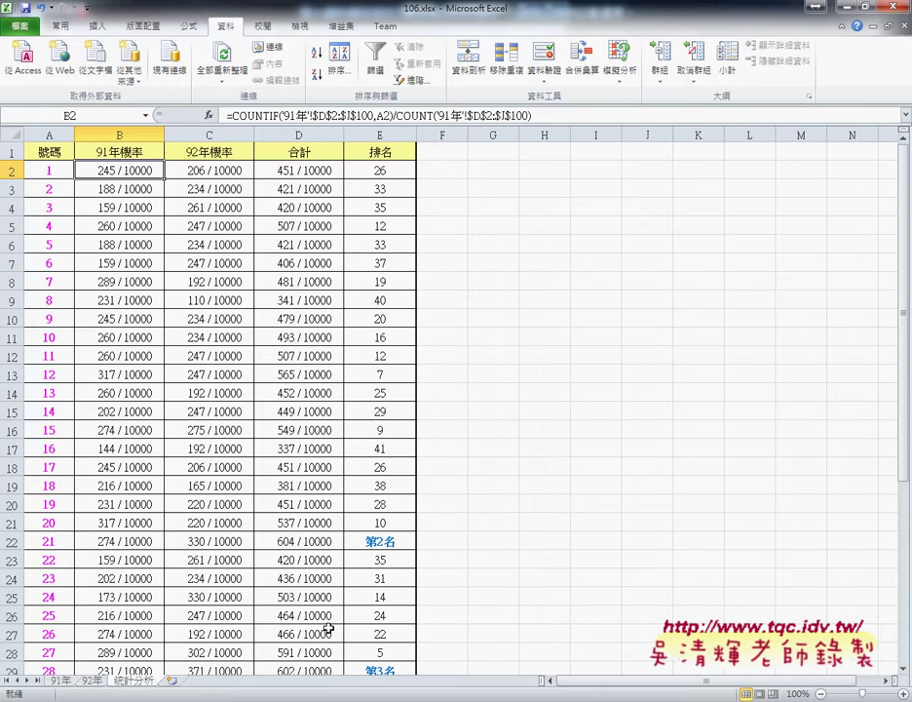
pyautogui.scroll(-2, 331, 624)
pyautogui.scroll(-2, 346, 585)
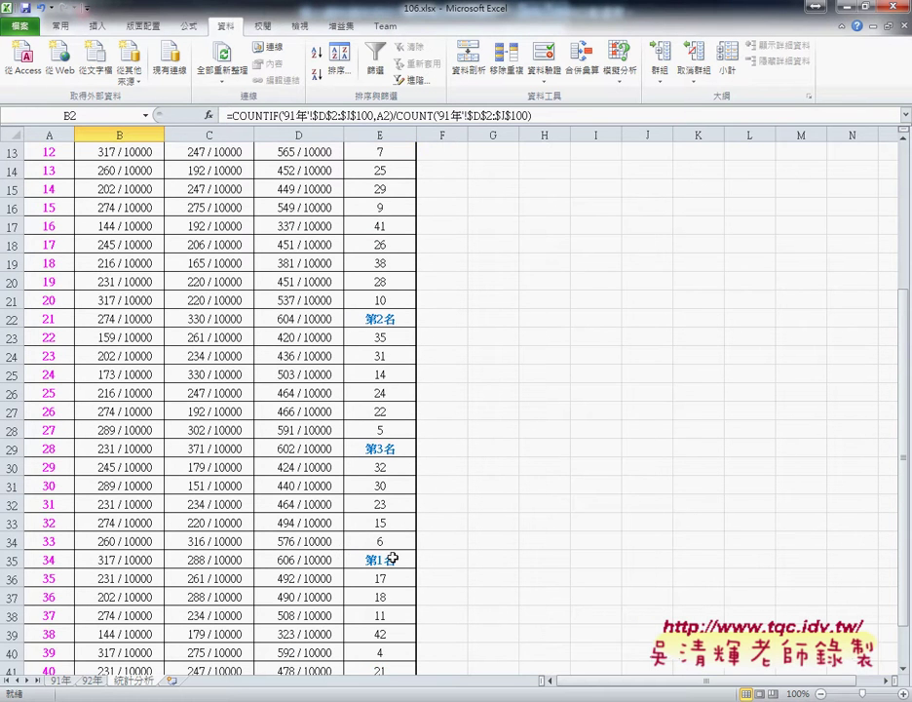
pyautogui.click(392, 559)
pyautogui.click(398, 319)
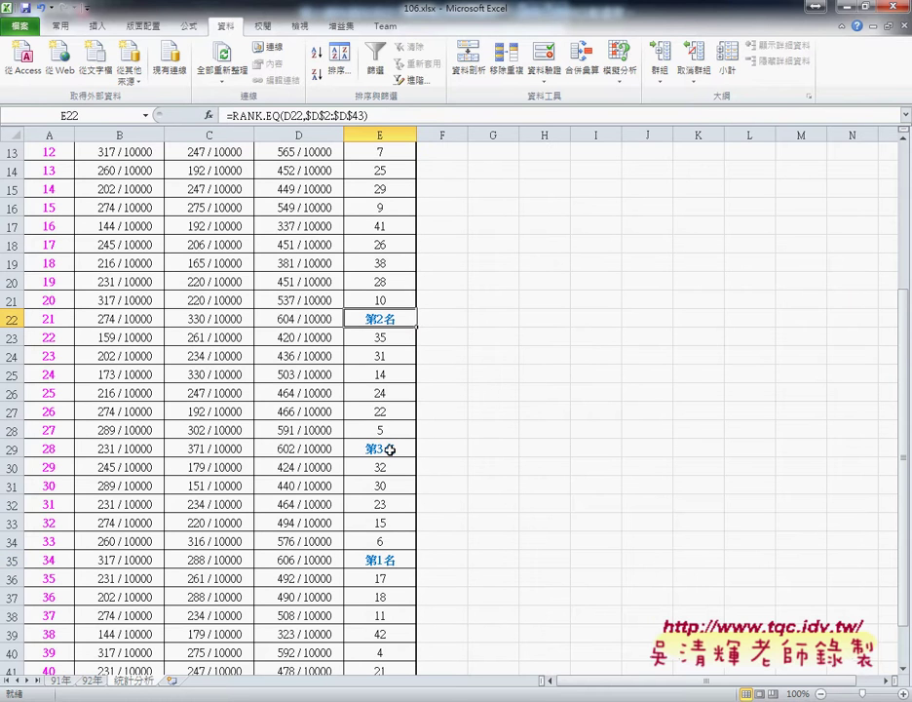
pyautogui.click(389, 449)
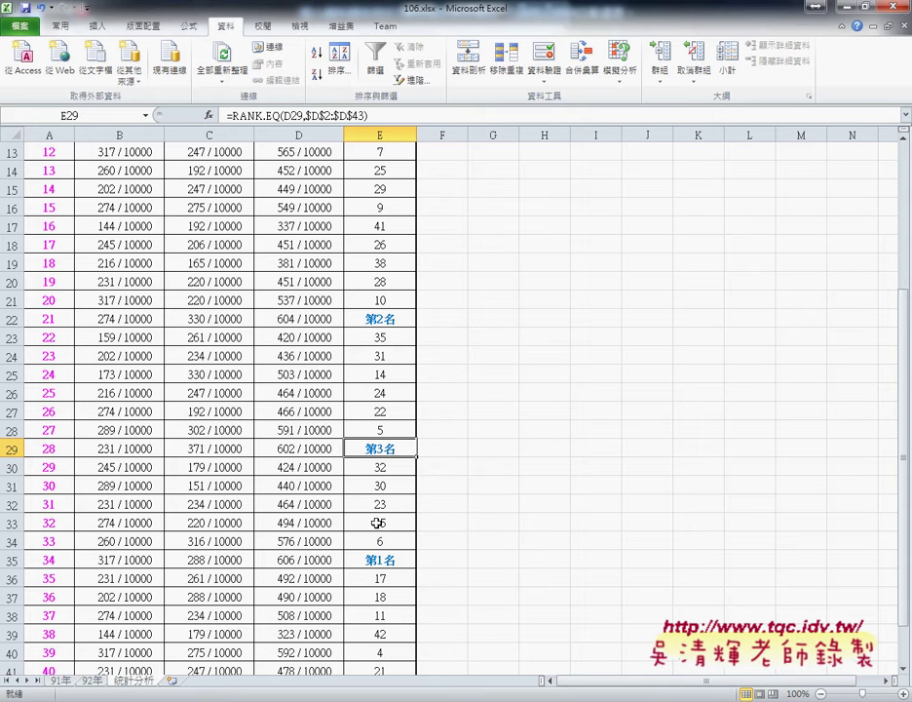
# Return to the EXD01.xlsx workbook.
pyautogui.click(383, 699)
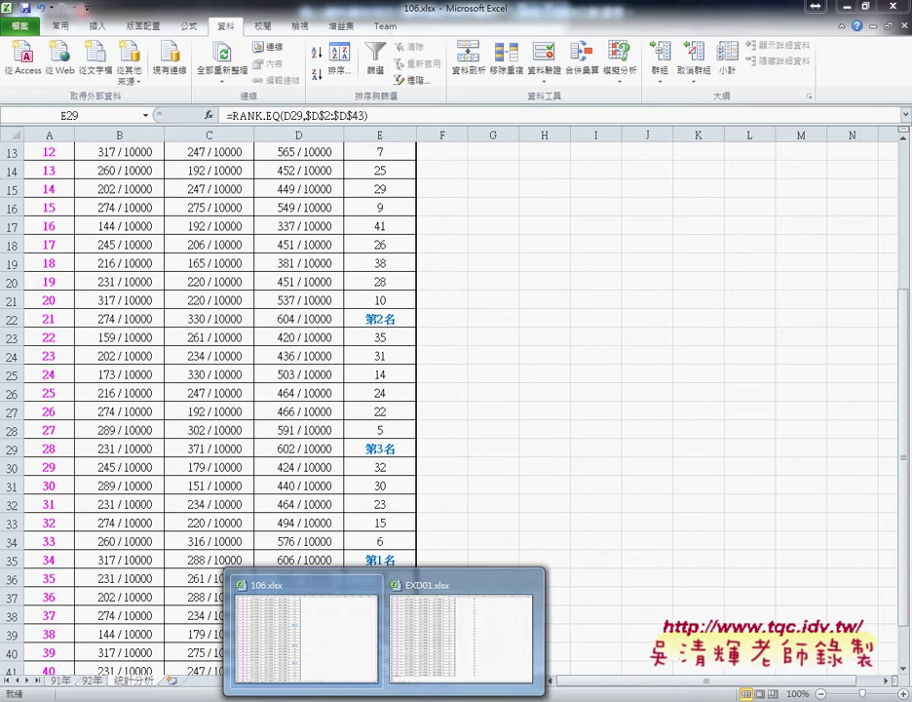
pyautogui.click(468, 639)
pyautogui.scroll(6, 429, 506)
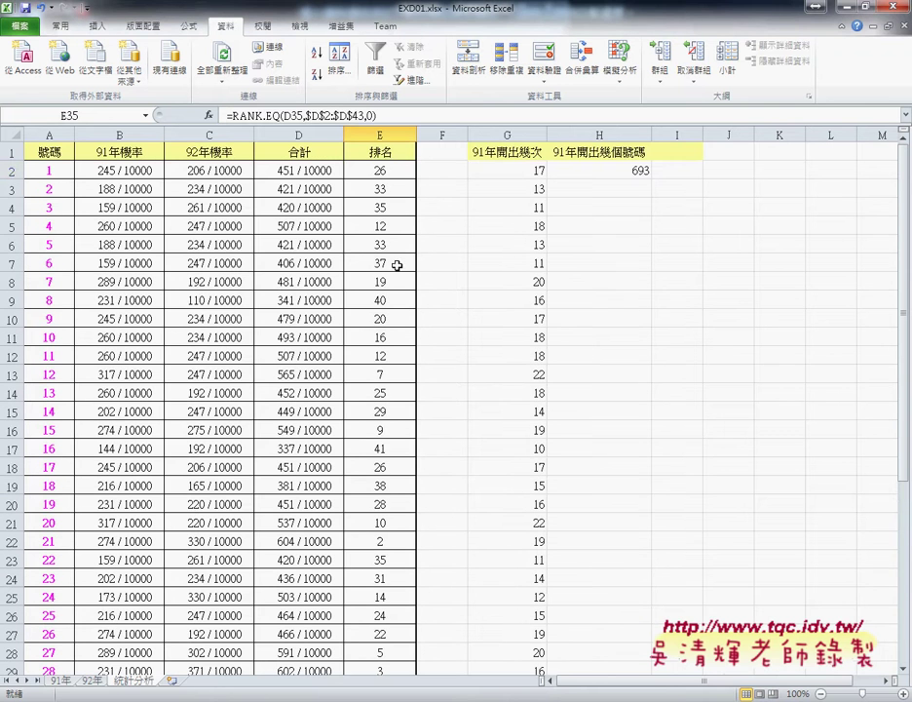
# Select rank cell E2 in EXD01.xlsx.
pyautogui.click(383, 171)
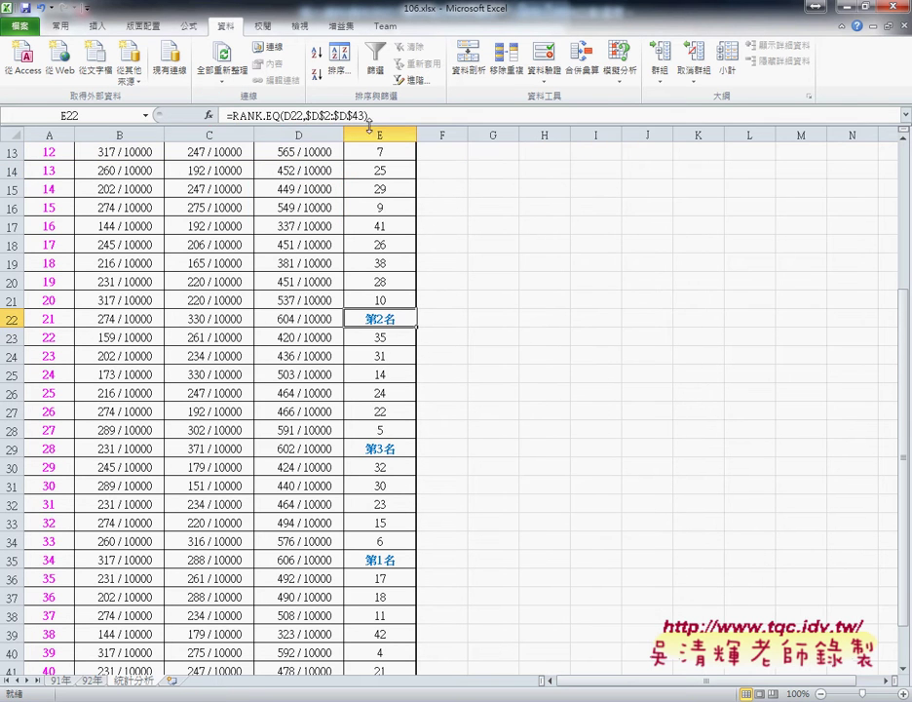
# Open 儲存格格式 (Format Cells) for the 第1名 cell E35.
pyautogui.click(380, 560)
pyautogui.rightClick(406, 559)
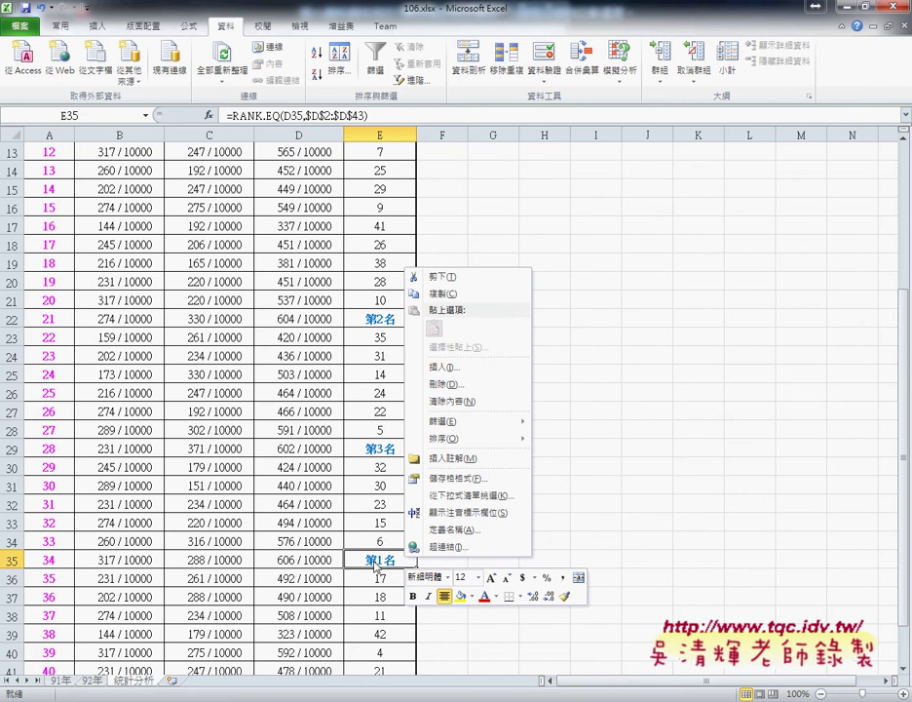
pyautogui.click(450, 479)
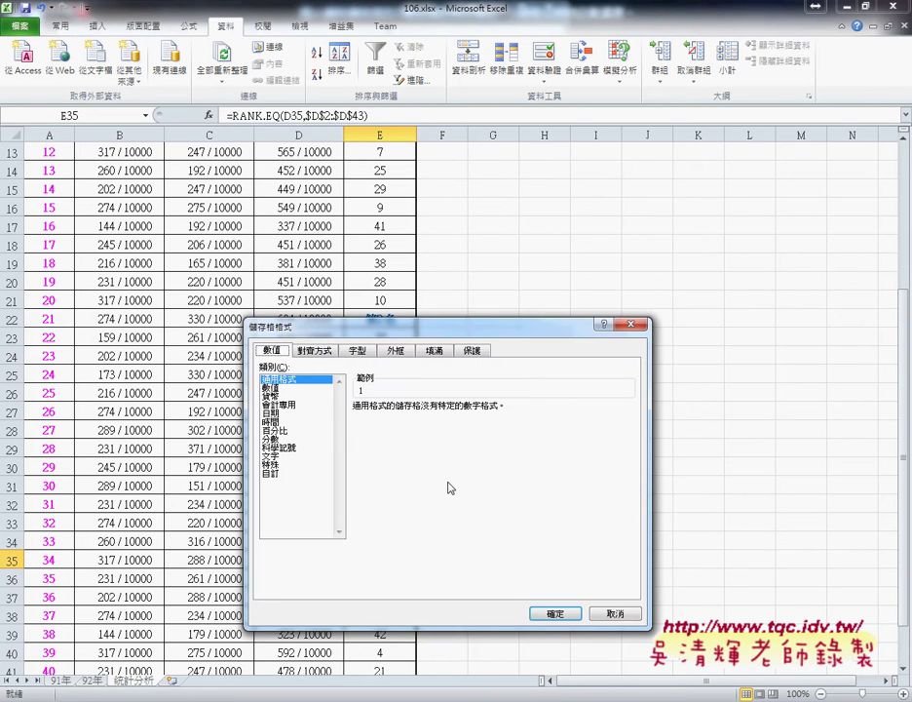